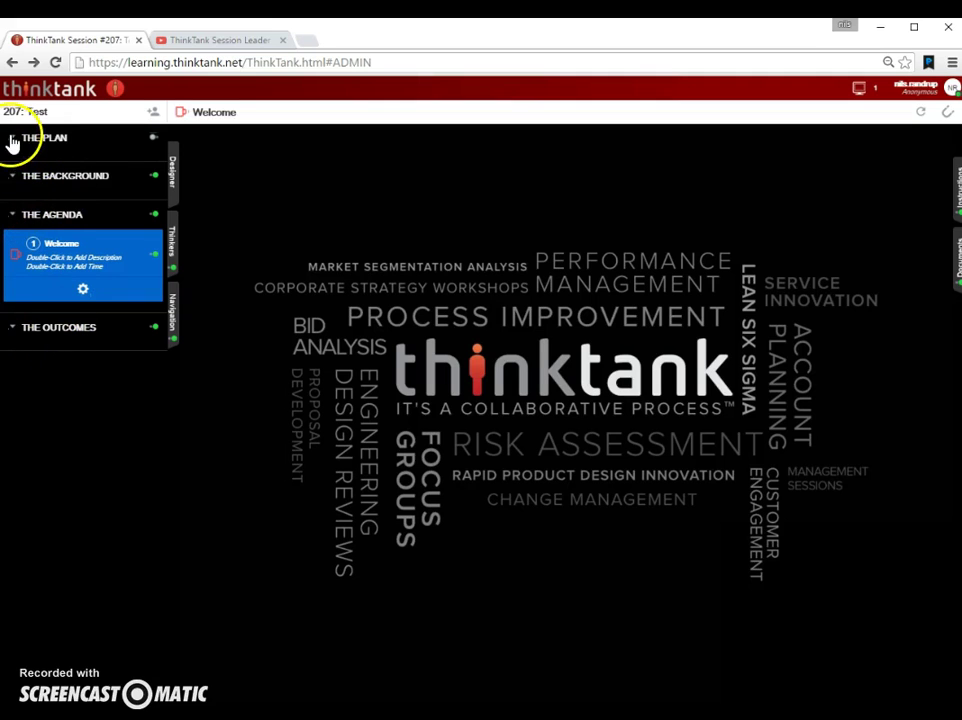
Step: Collapse The Agenda and The Plan sections in the session's navigation list
{"action": "left_click", "coordinate": [14, 214]}
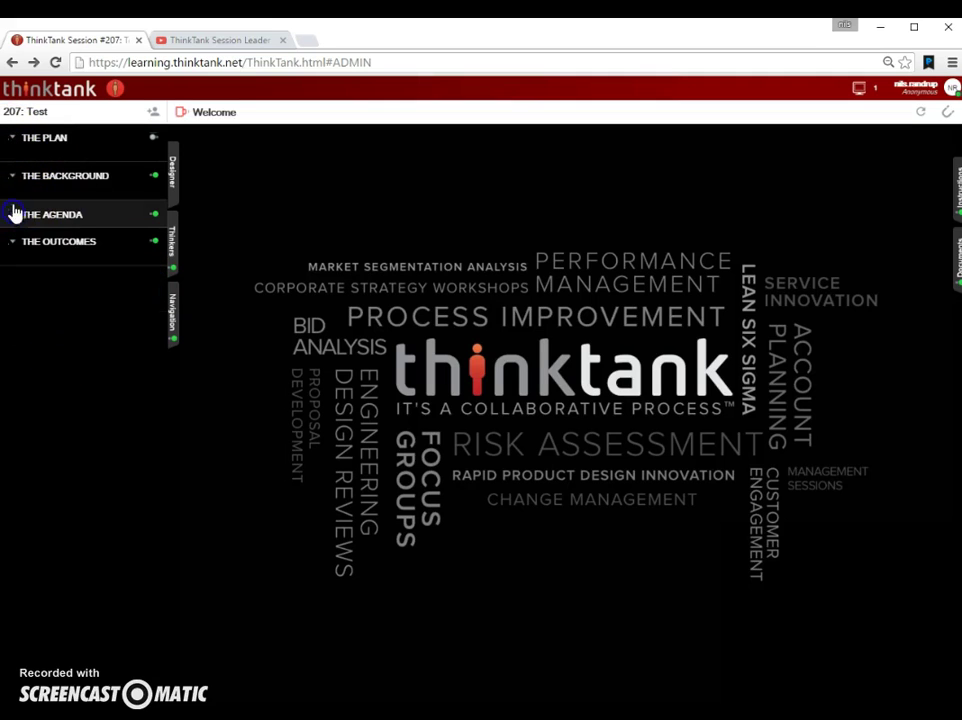
{"action": "left_click", "coordinate": [12, 141]}
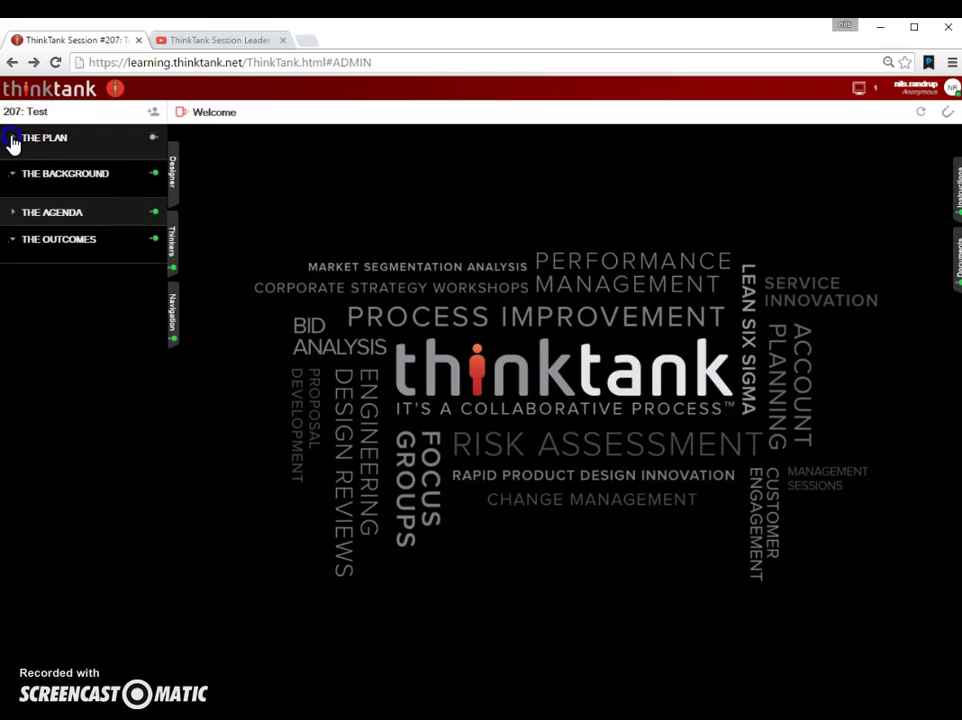
{"action": "left_click", "coordinate": [12, 143]}
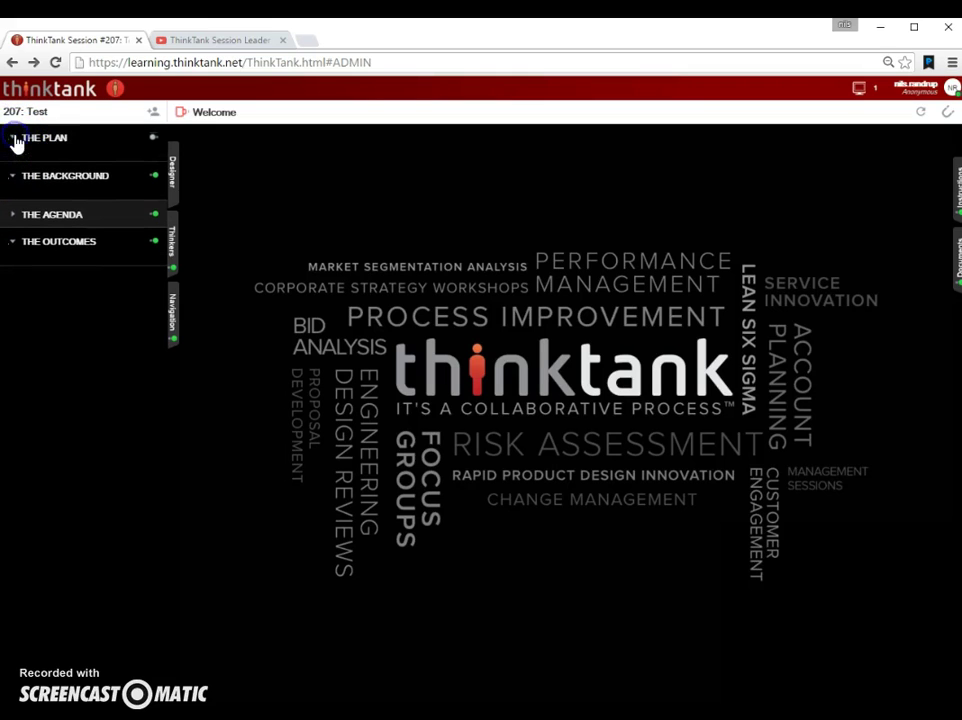
{"action": "left_click", "coordinate": [34, 180]}
{"action": "left_click", "coordinate": [13, 140]}
{"action": "left_click", "coordinate": [12, 140]}
{"action": "left_click", "coordinate": [17, 193]}
{"action": "left_click", "coordinate": [12, 167]}
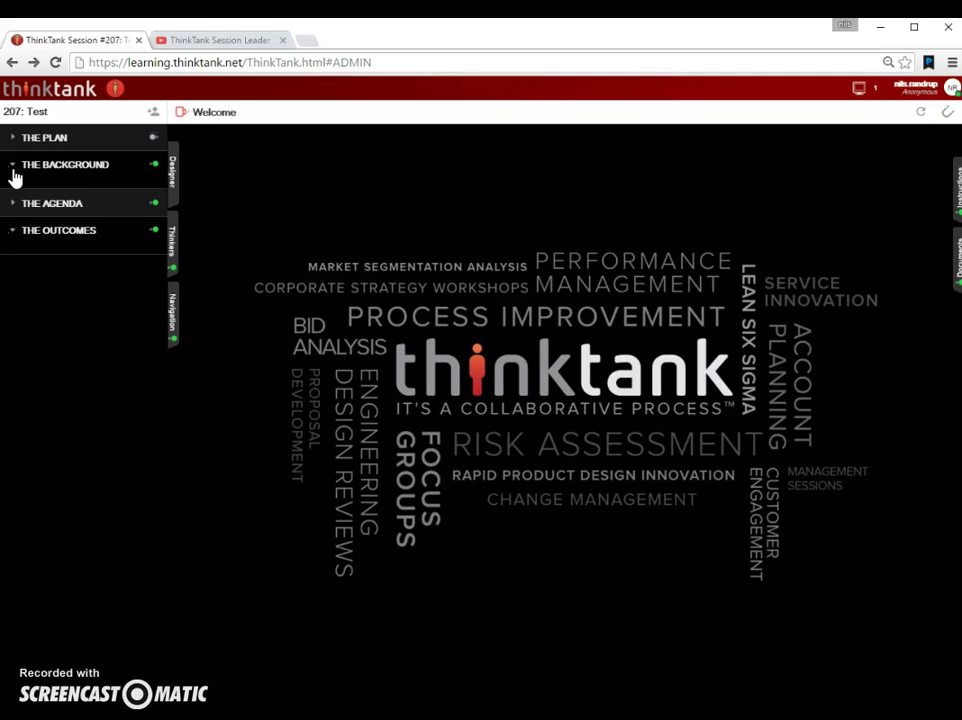
Step: Expand The Agenda section to view its Welcome activity and look over The Outcomes section
{"action": "left_click", "coordinate": [12, 205]}
{"action": "mouse_move", "coordinate": [47, 224]}
{"action": "left_mouse_down"}
{"action": "mouse_move", "coordinate": [99, 268]}
{"action": "mouse_move", "coordinate": [82, 238]}
{"action": "left_mouse_up"}
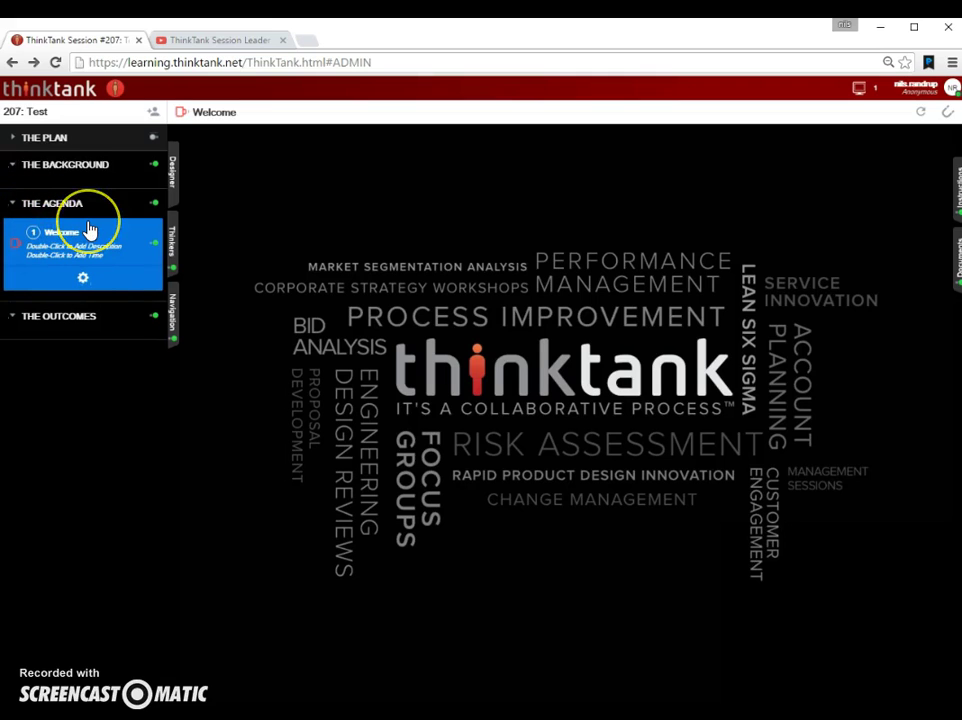
{"action": "mouse_move", "coordinate": [8, 335]}
{"action": "left_mouse_down"}
{"action": "mouse_move", "coordinate": [21, 318]}
{"action": "mouse_move", "coordinate": [35, 340]}
{"action": "left_mouse_up"}
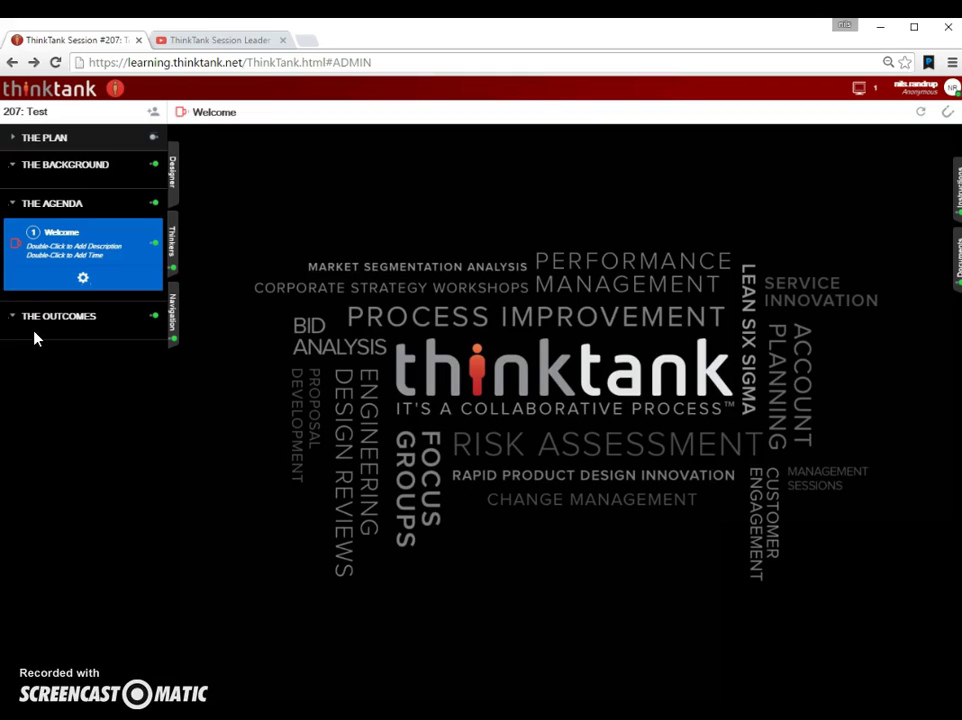
{"action": "left_click", "coordinate": [26, 320]}
Step: View the Welcome activity's settings for uploading a background image and close them without choosing a file
{"action": "left_click", "coordinate": [83, 280]}
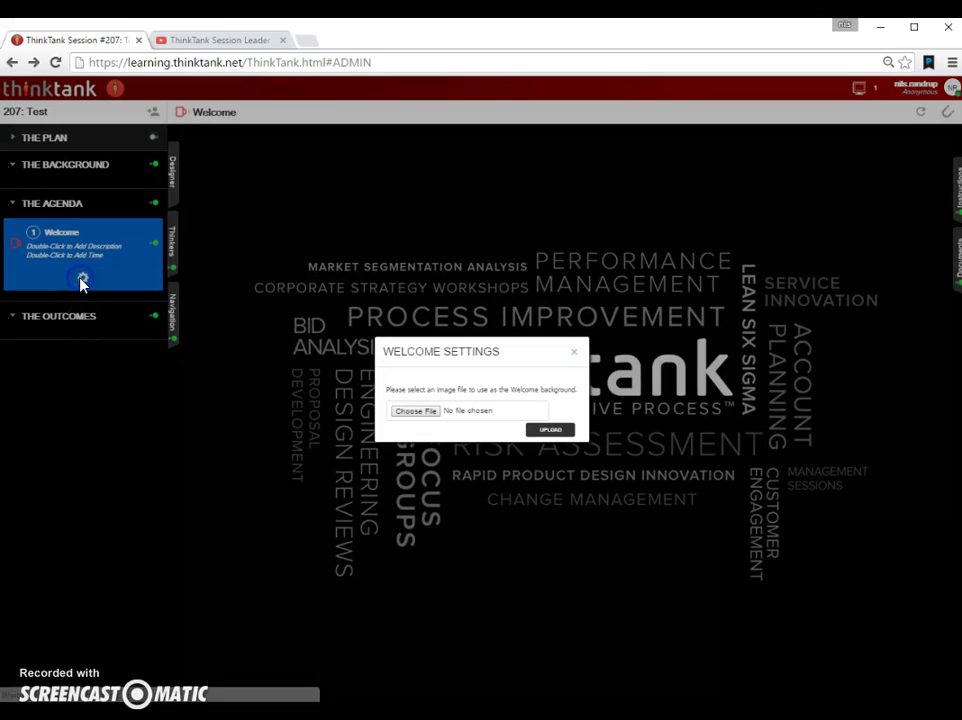
{"action": "left_click", "coordinate": [425, 416]}
{"action": "left_click", "coordinate": [490, 408]}
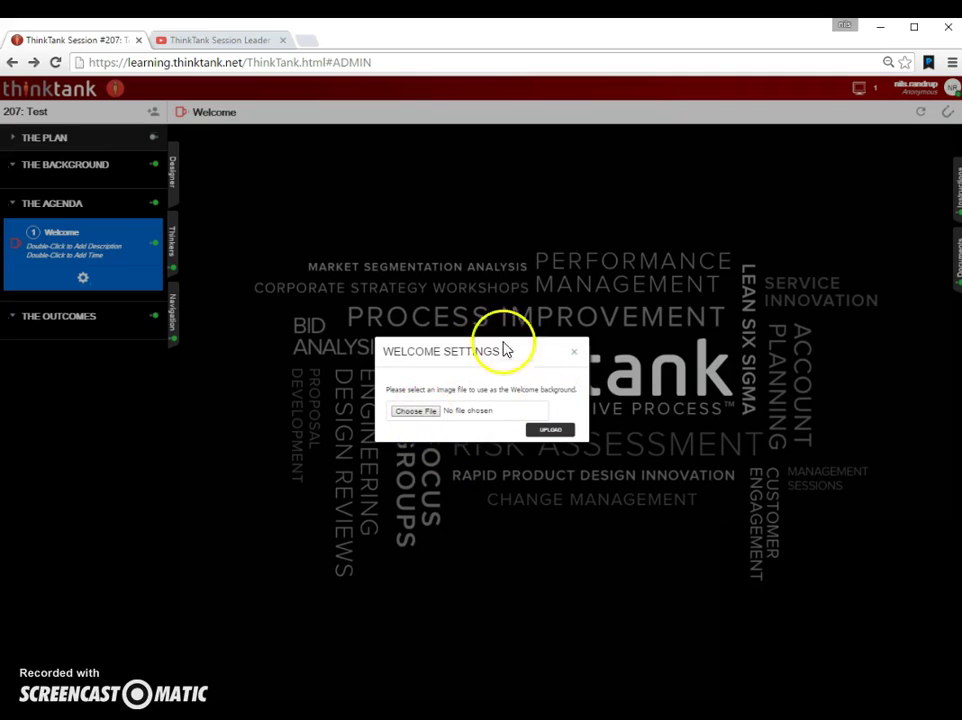
{"action": "left_click", "coordinate": [213, 444]}
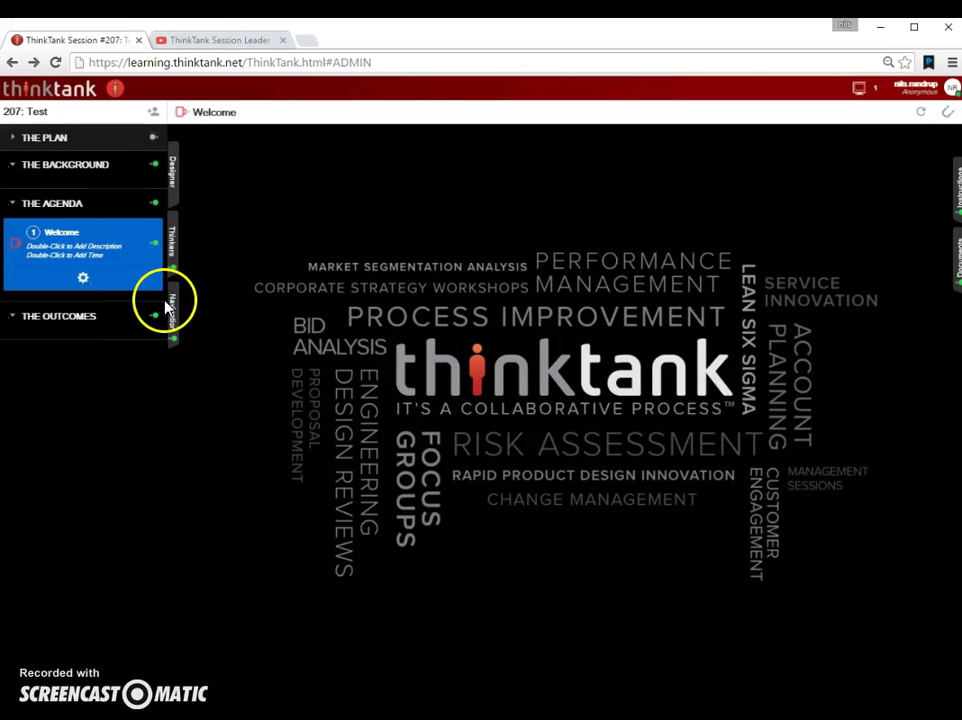
Step: Return to the home screen and re-enter the session "207: Test" from My Sessions
{"action": "left_click", "coordinate": [115, 91]}
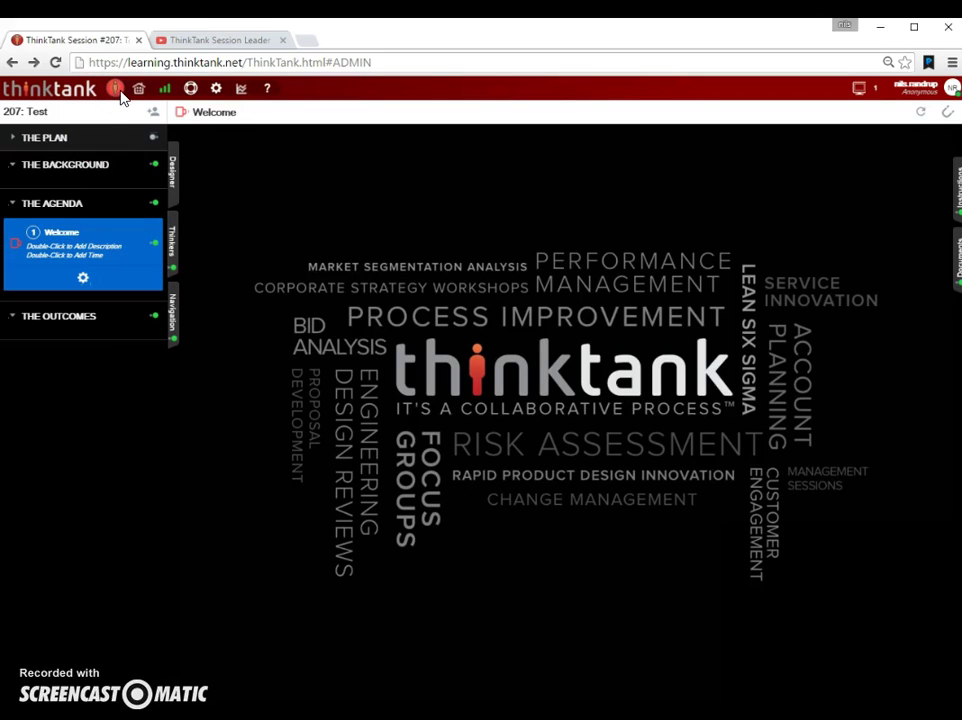
{"action": "left_click", "coordinate": [141, 96]}
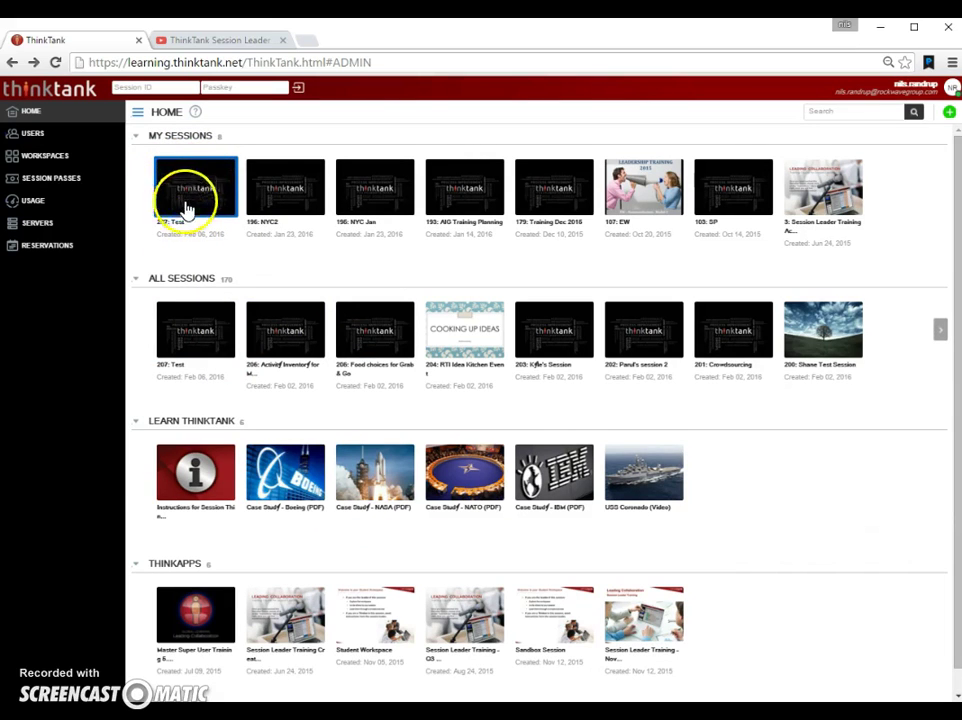
{"action": "left_click", "coordinate": [197, 193]}
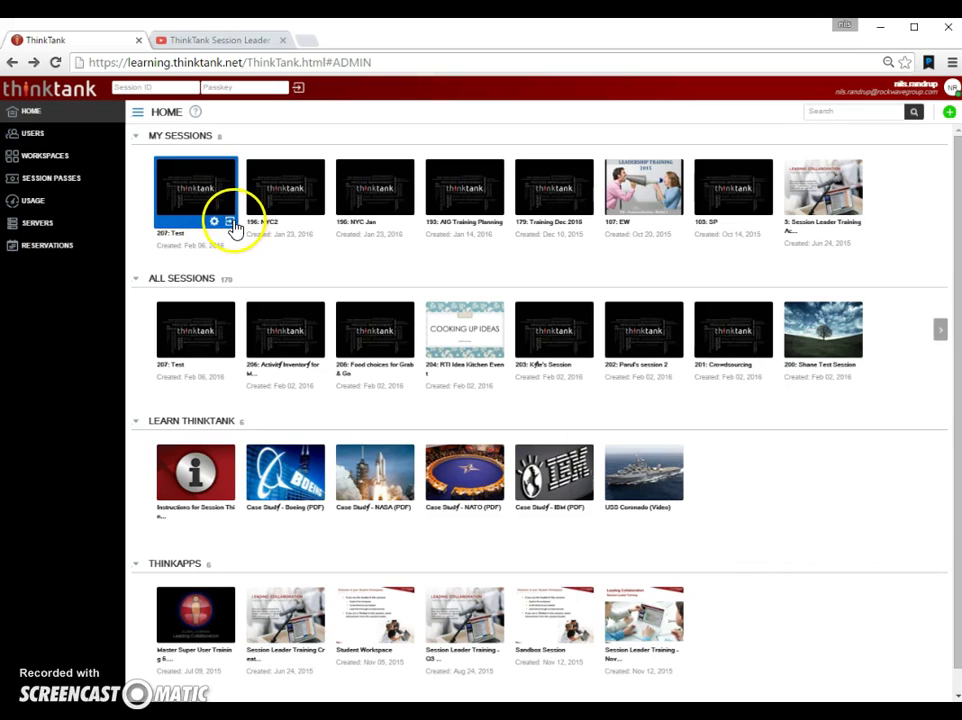
{"action": "left_click", "coordinate": [229, 221]}
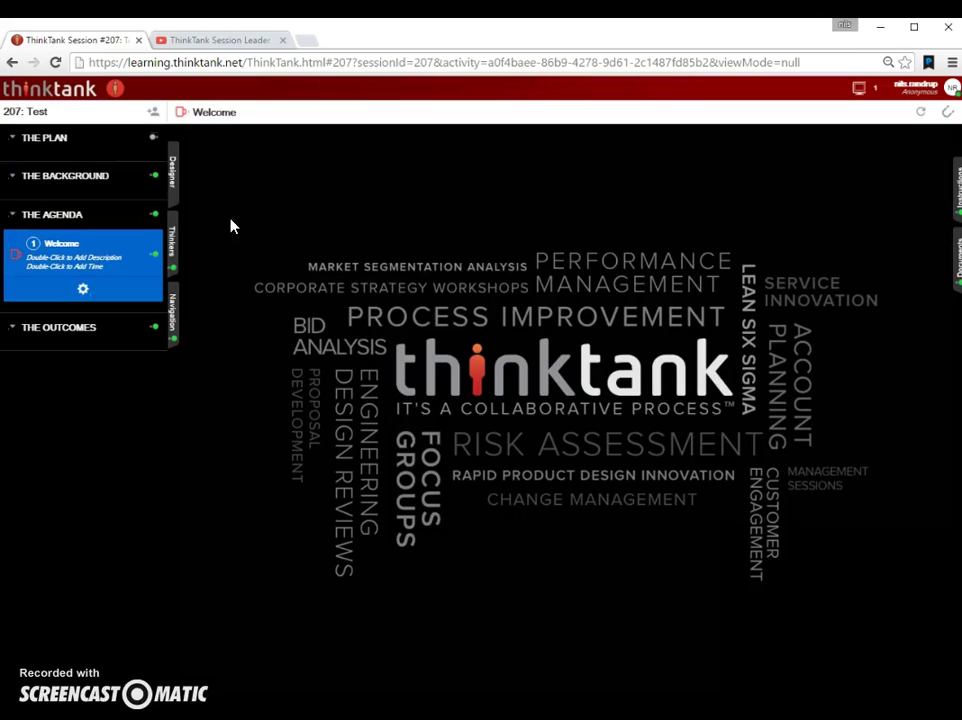
Step: Open a support e-mail draft from the session and discard it without saving
{"action": "mouse_move", "coordinate": [124, 92]}
{"action": "left_click", "coordinate": [170, 90]}
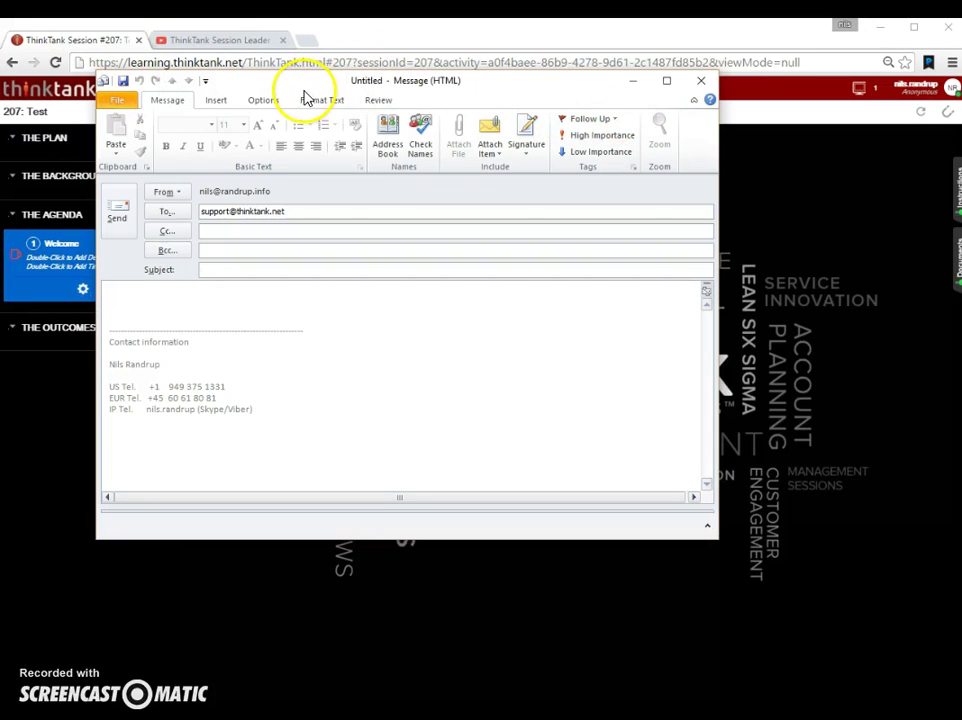
{"action": "left_click", "coordinate": [254, 277]}
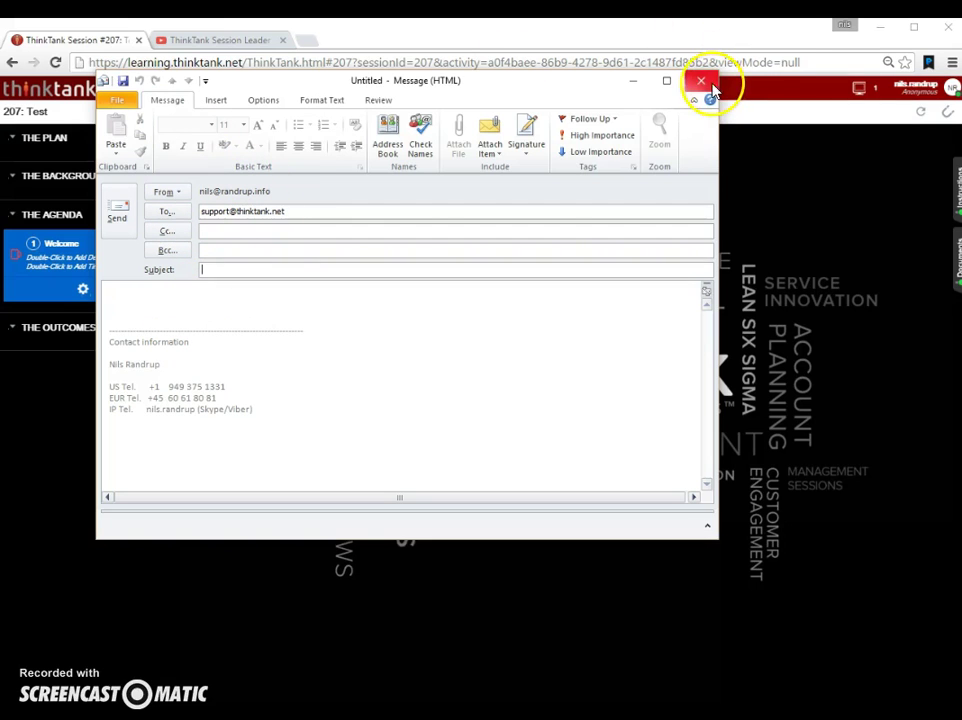
{"action": "left_click", "coordinate": [698, 84]}
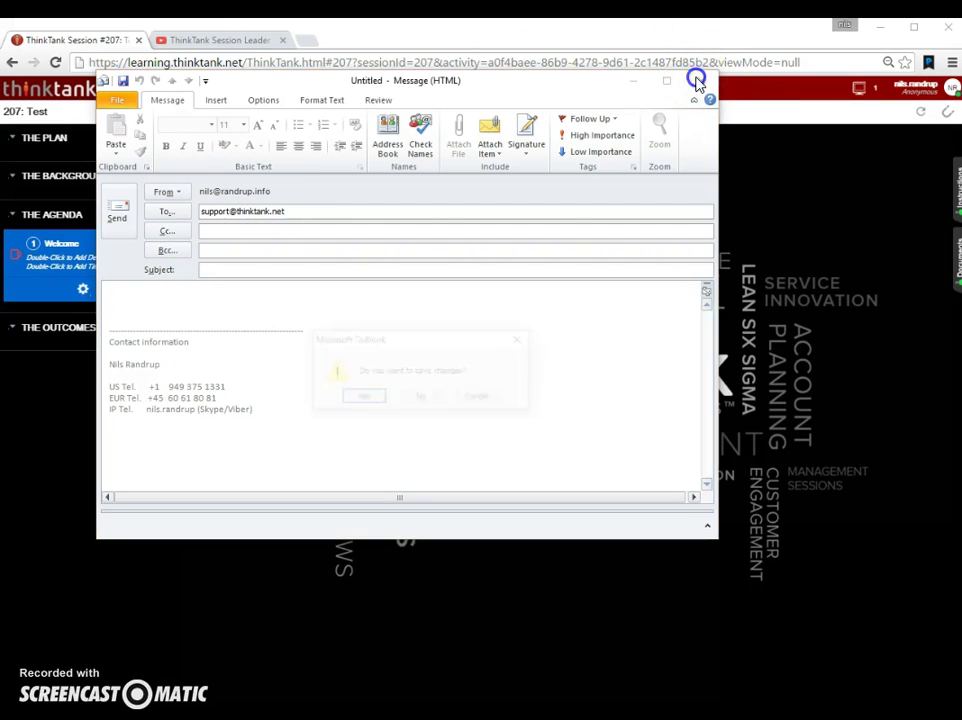
{"action": "left_click", "coordinate": [424, 397]}
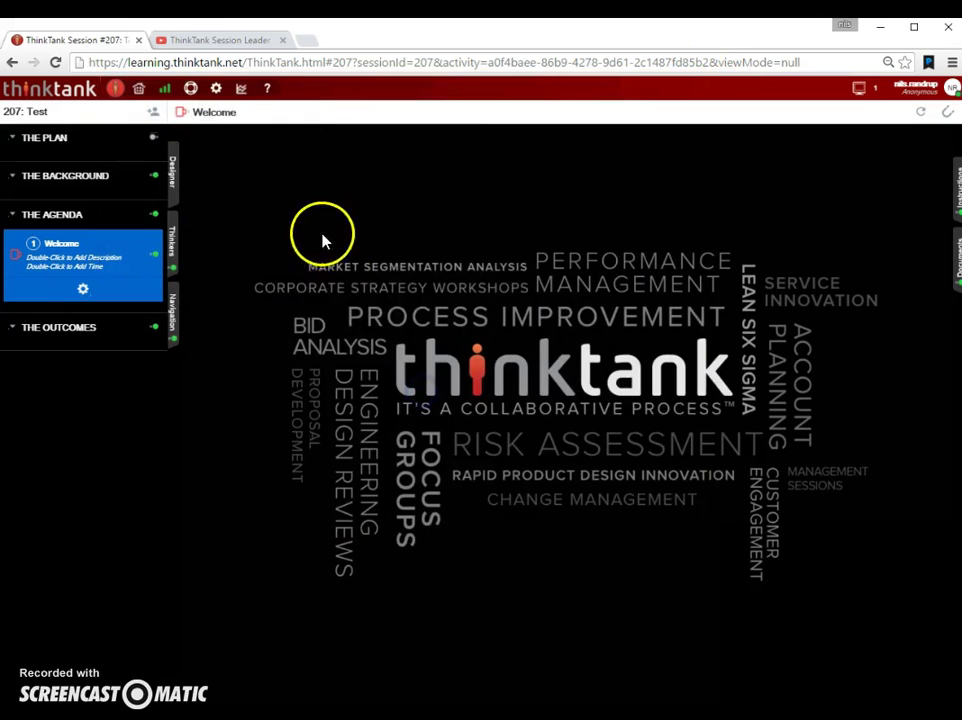
Step: Review the session settings, as well as the report options with their format choices, and close both without changes
{"action": "left_click", "coordinate": [216, 89]}
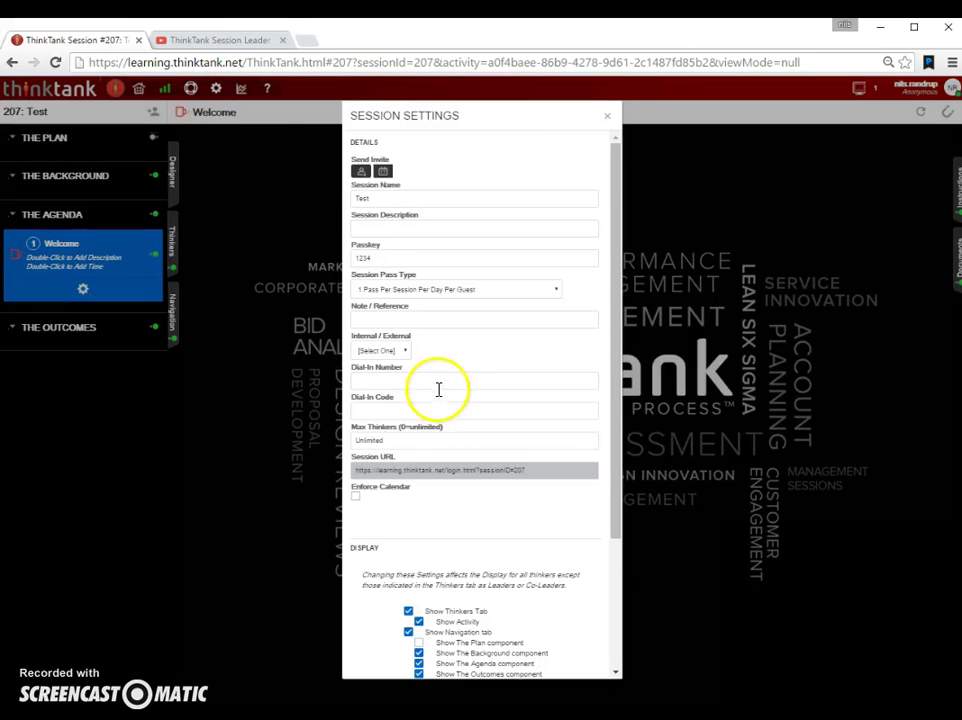
{"action": "left_click", "coordinate": [606, 118]}
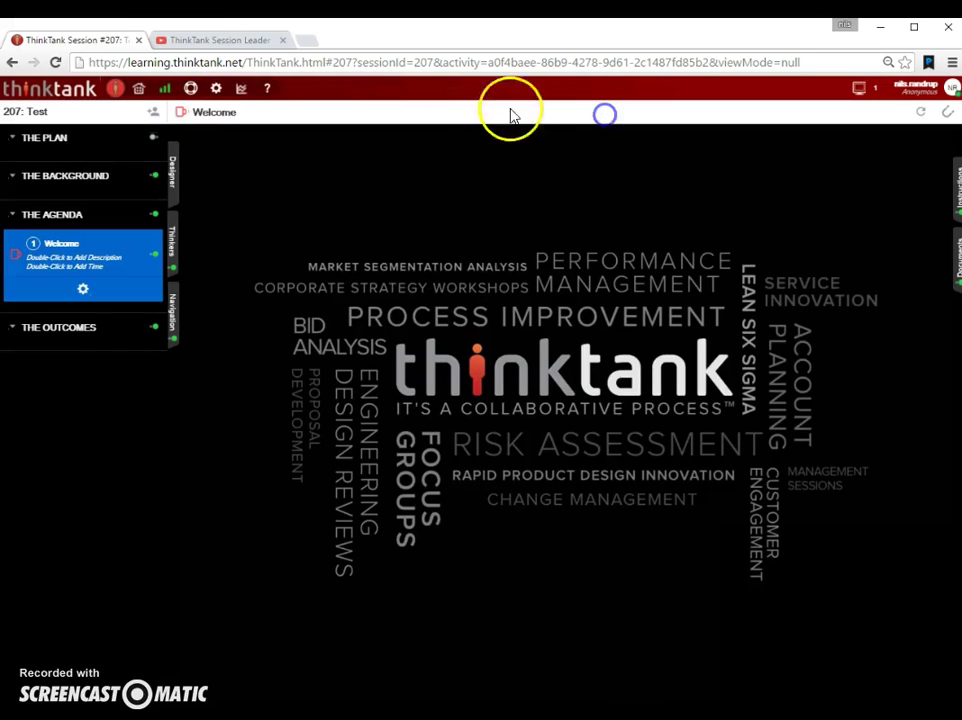
{"action": "left_click", "coordinate": [242, 91]}
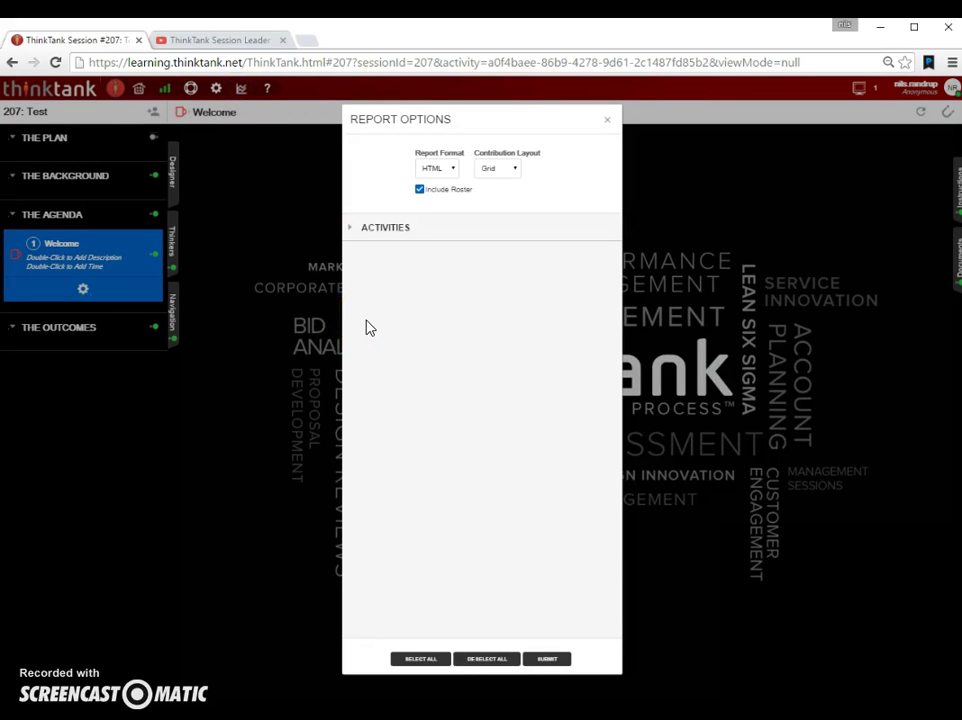
{"action": "left_click", "coordinate": [606, 124]}
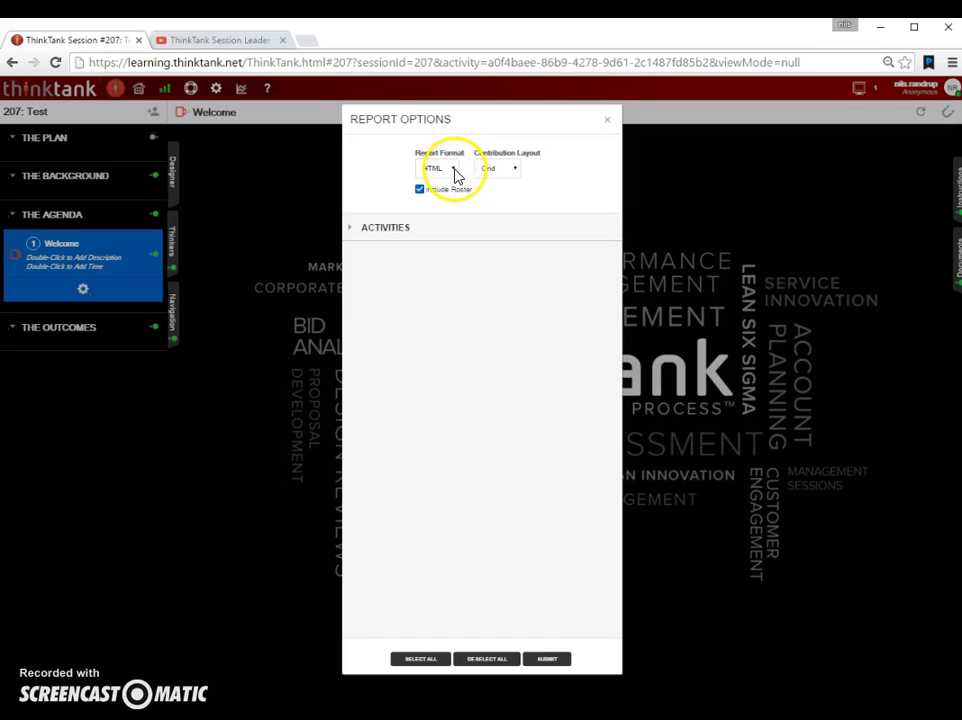
{"action": "left_click", "coordinate": [455, 171]}
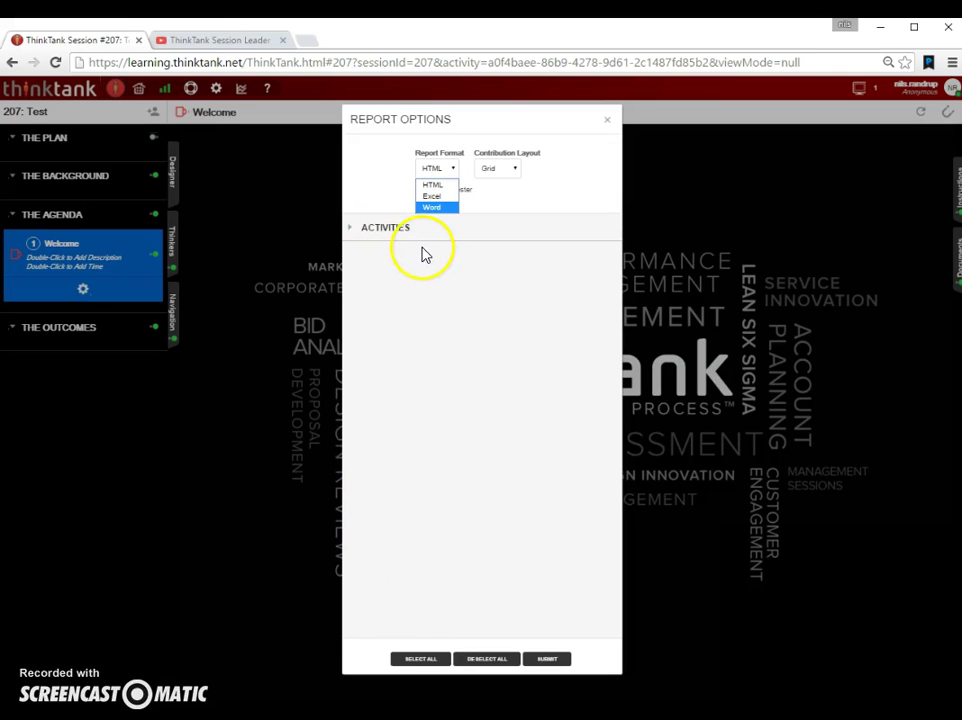
{"action": "left_click", "coordinate": [607, 120]}
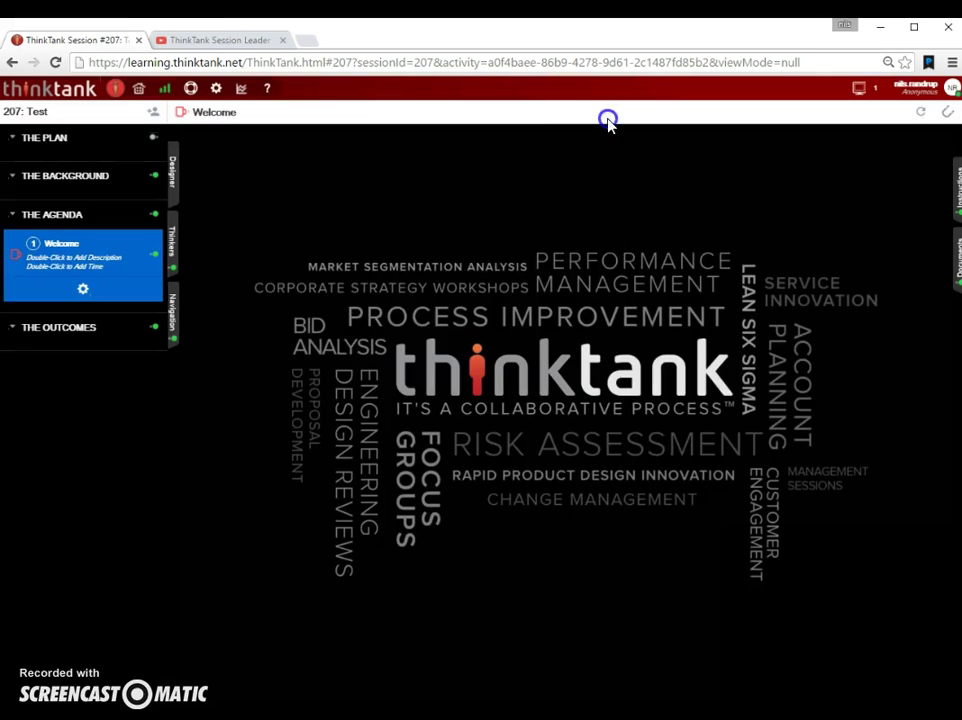
Step: Open the ThinkTank online help and enlarge its window to fill the screen
{"action": "left_click", "coordinate": [268, 94]}
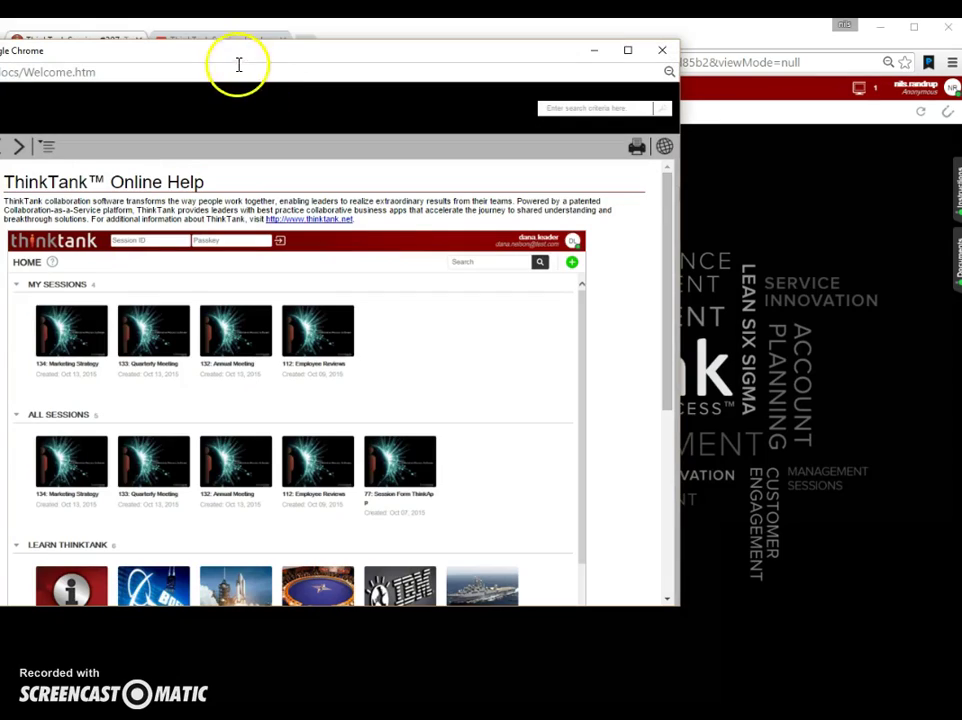
{"action": "left_click_drag", "start_coordinate": [221, 58], "coordinate": [440, 33]}
{"action": "left_click_drag", "start_coordinate": [537, 584], "coordinate": [569, 687]}
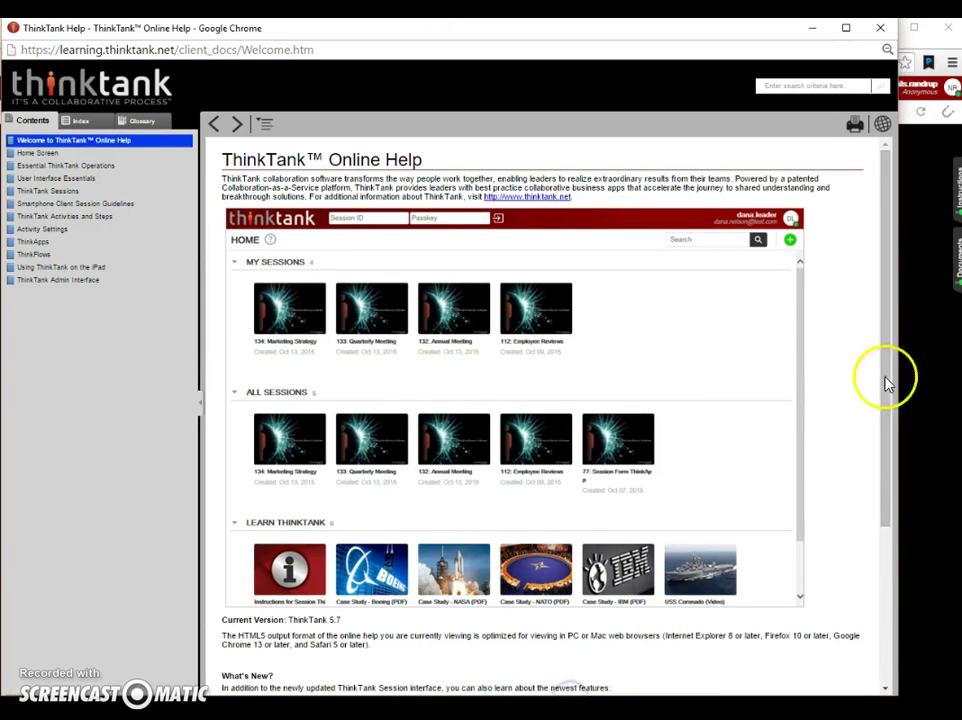
{"action": "left_click_drag", "start_coordinate": [902, 387], "coordinate": [961, 380]}
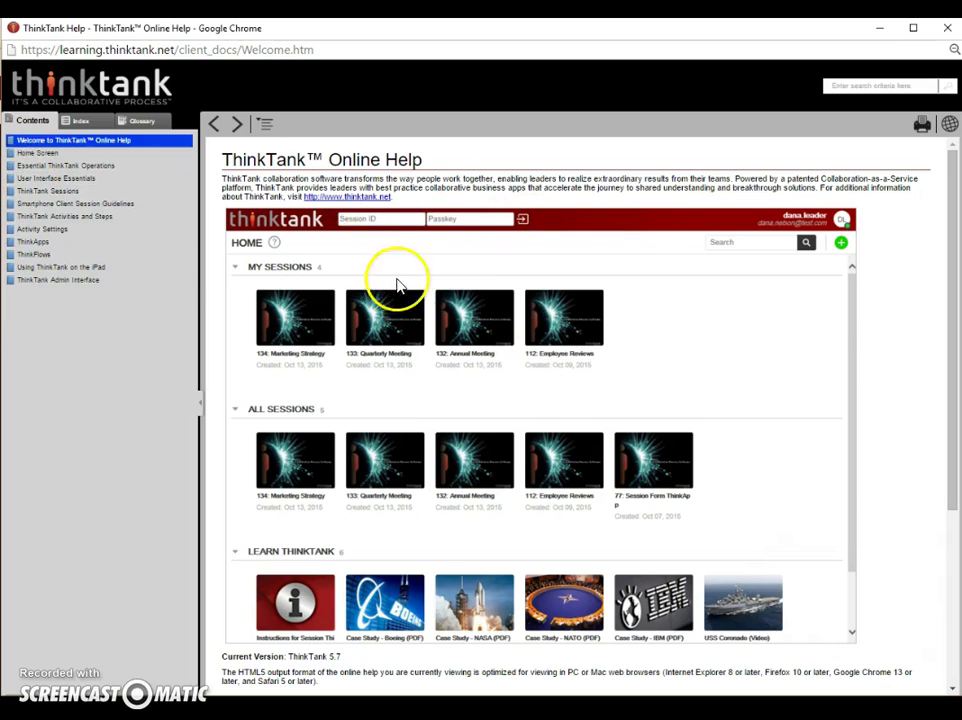
Step: Open the ThinkTank Online Video Tutorials page from the Useful Links on the help welcome page
{"action": "scroll", "coordinate": [479, 393], "scroll_direction": "down", "scroll_amount": 2}
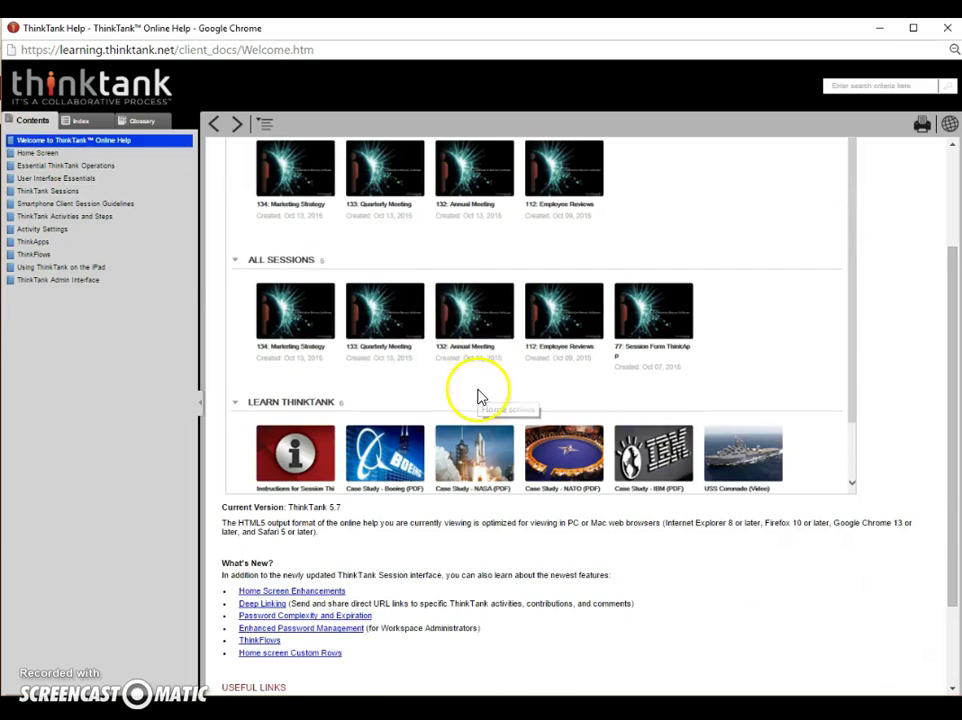
{"action": "scroll", "coordinate": [444, 340], "scroll_direction": "up", "scroll_amount": 1}
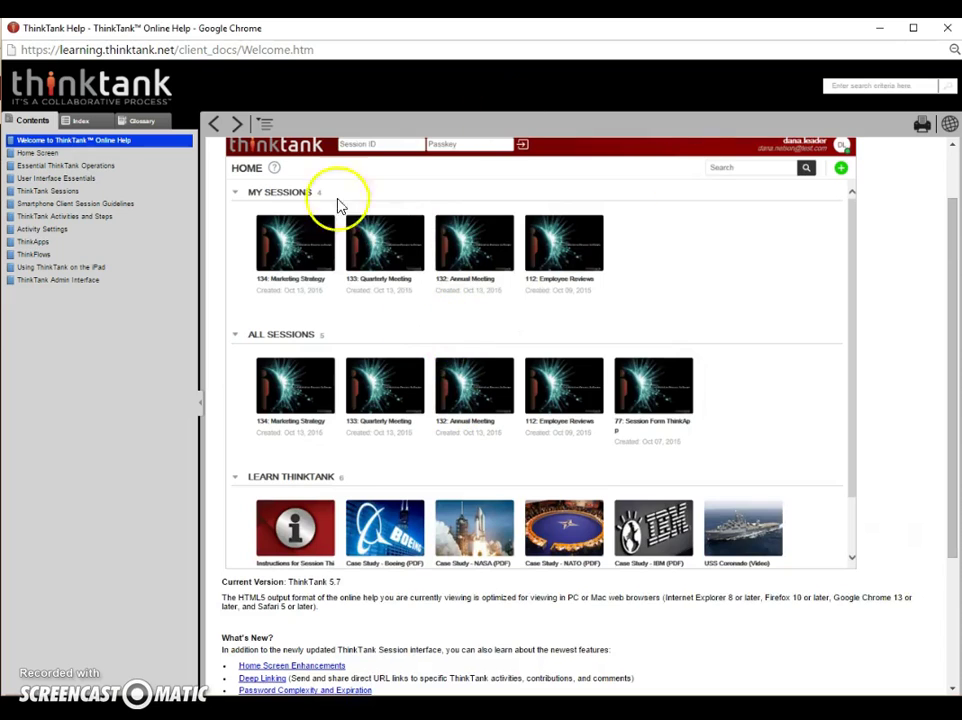
{"action": "scroll", "coordinate": [447, 429], "scroll_direction": "down", "scroll_amount": 3}
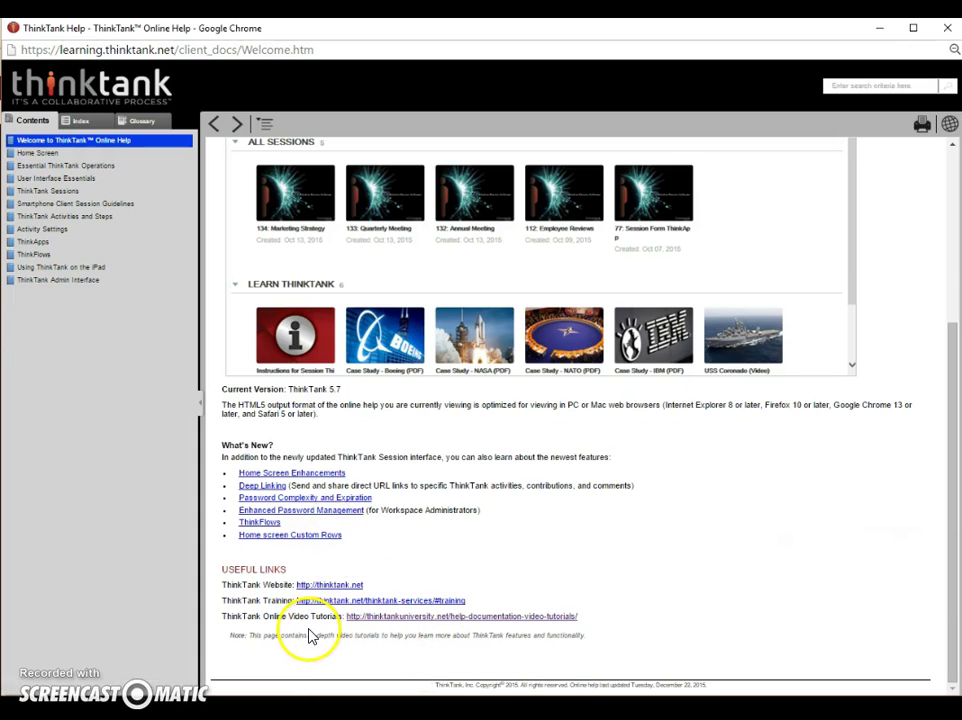
{"action": "left_click", "coordinate": [437, 619]}
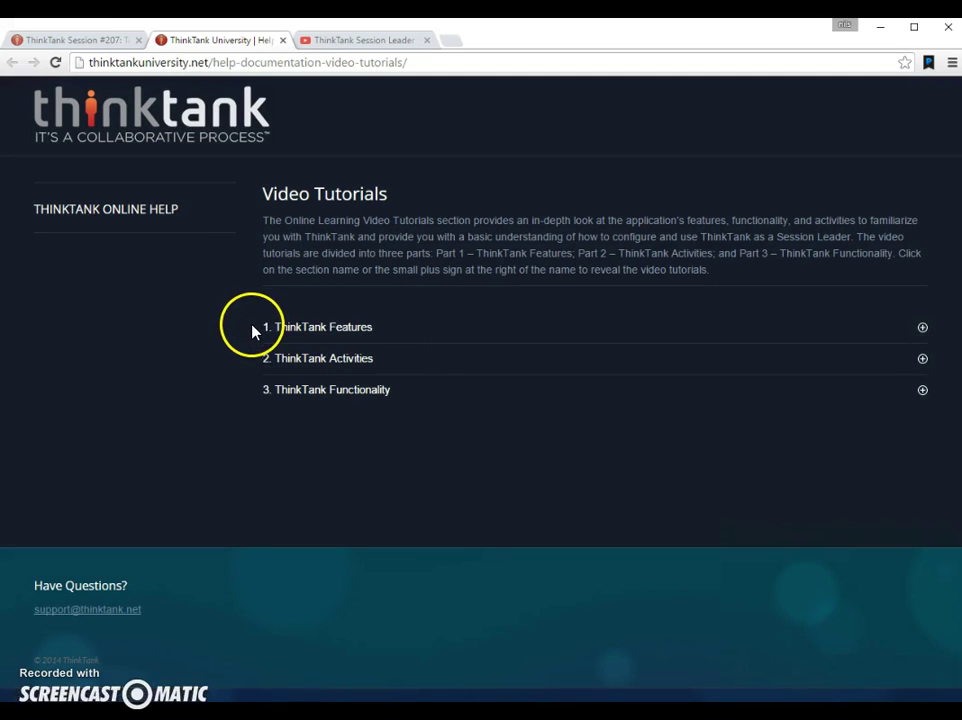
Step: Look through the tutorials under ThinkTank Features and ThinkTank Activities, collapsing each section after viewing it
{"action": "left_click", "coordinate": [922, 328]}
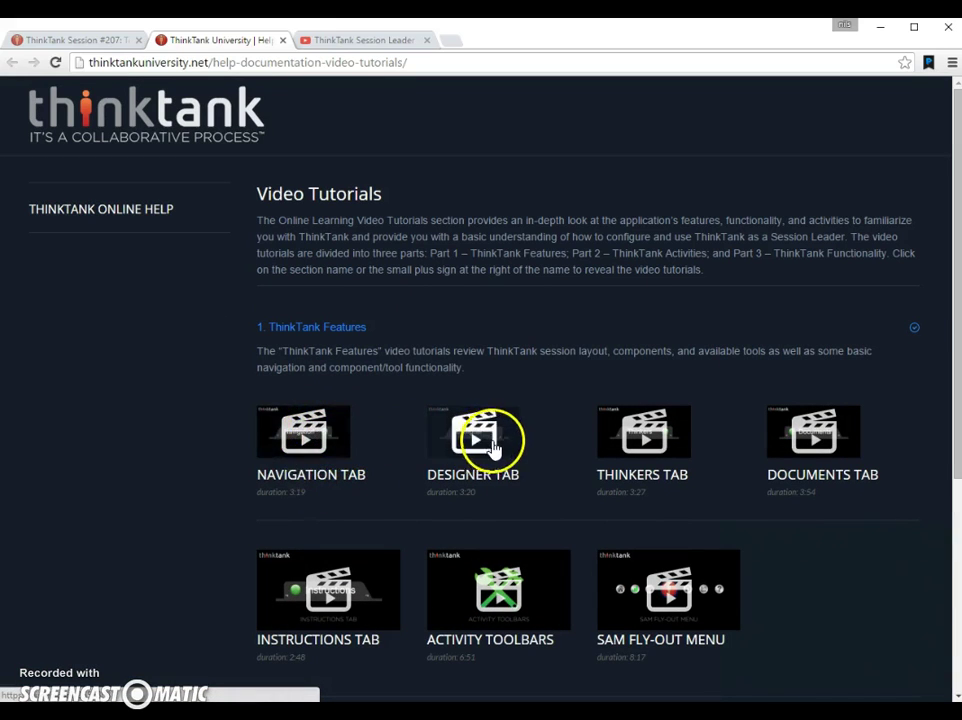
{"action": "left_click", "coordinate": [914, 328]}
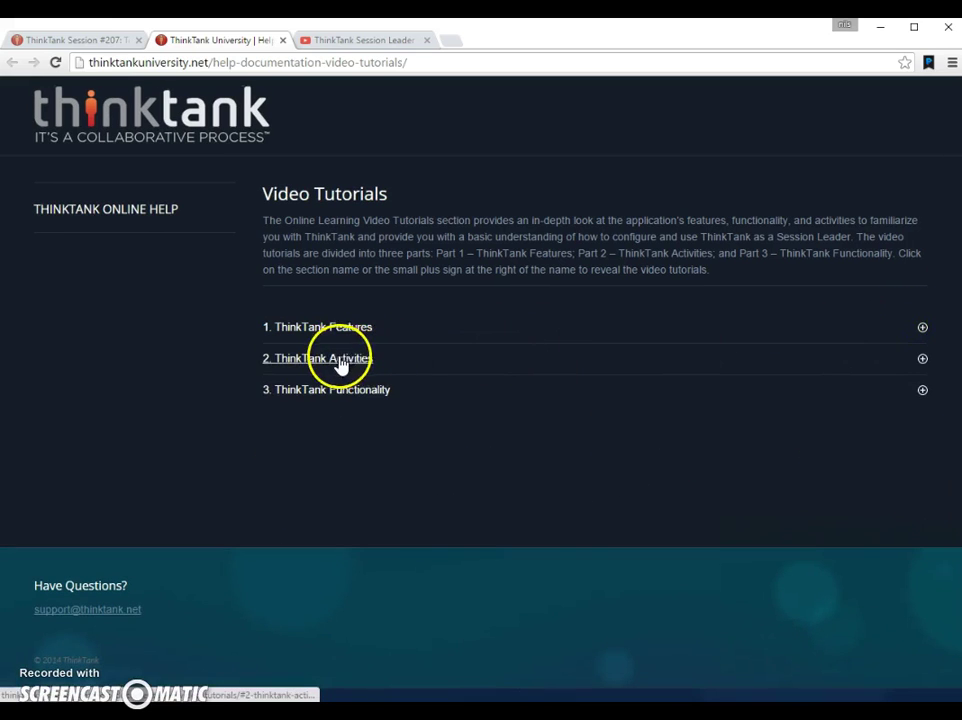
{"action": "left_click", "coordinate": [922, 359]}
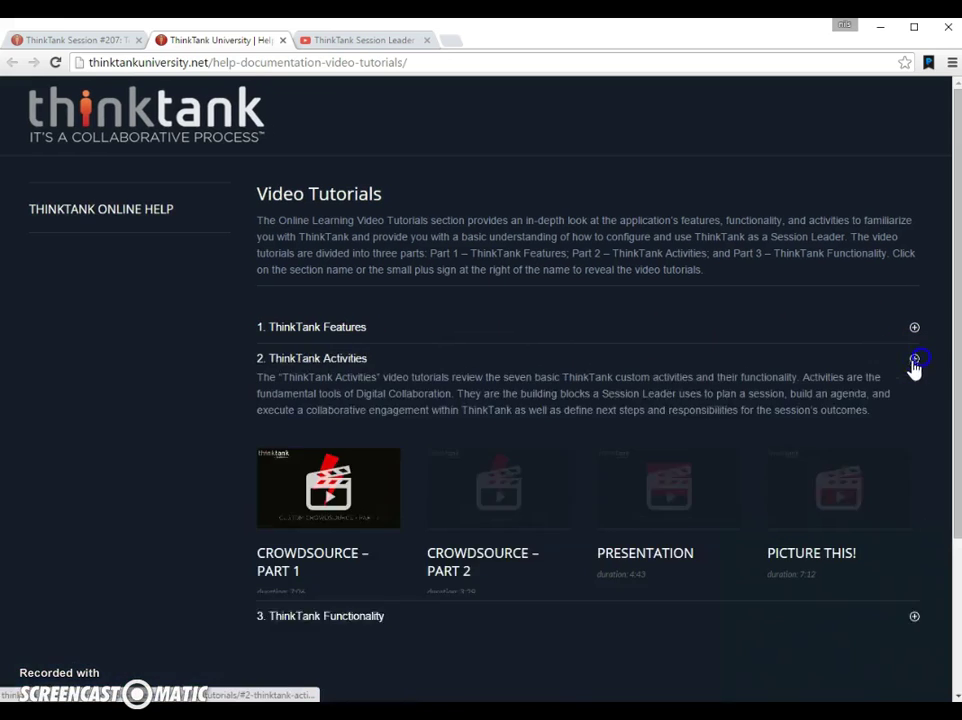
{"action": "scroll", "coordinate": [440, 395], "scroll_direction": "down", "scroll_amount": 3}
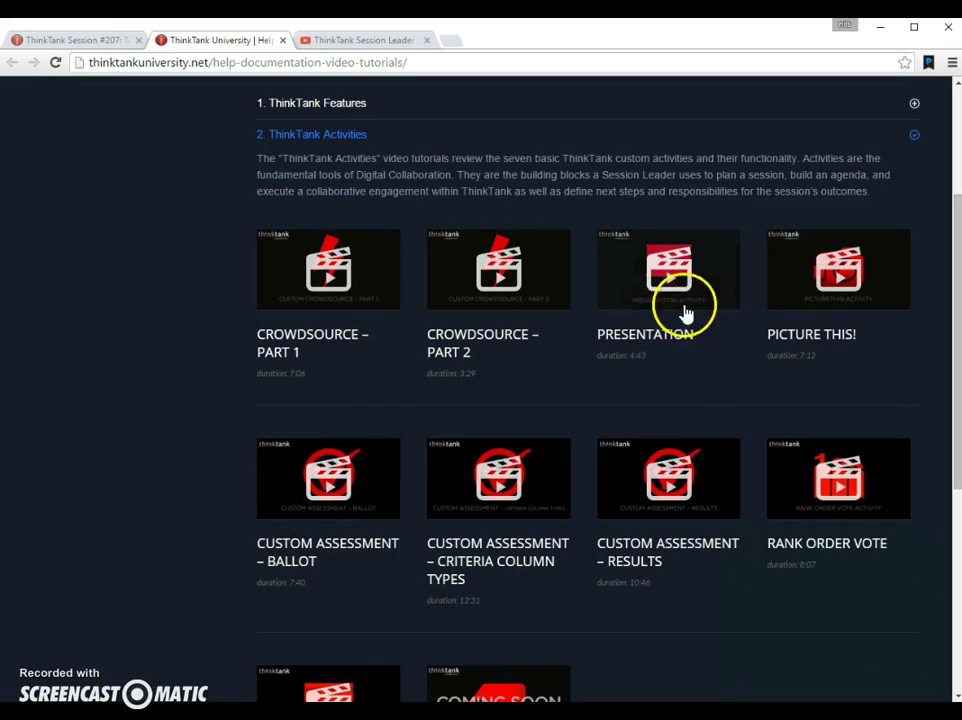
{"action": "left_click", "coordinate": [915, 137]}
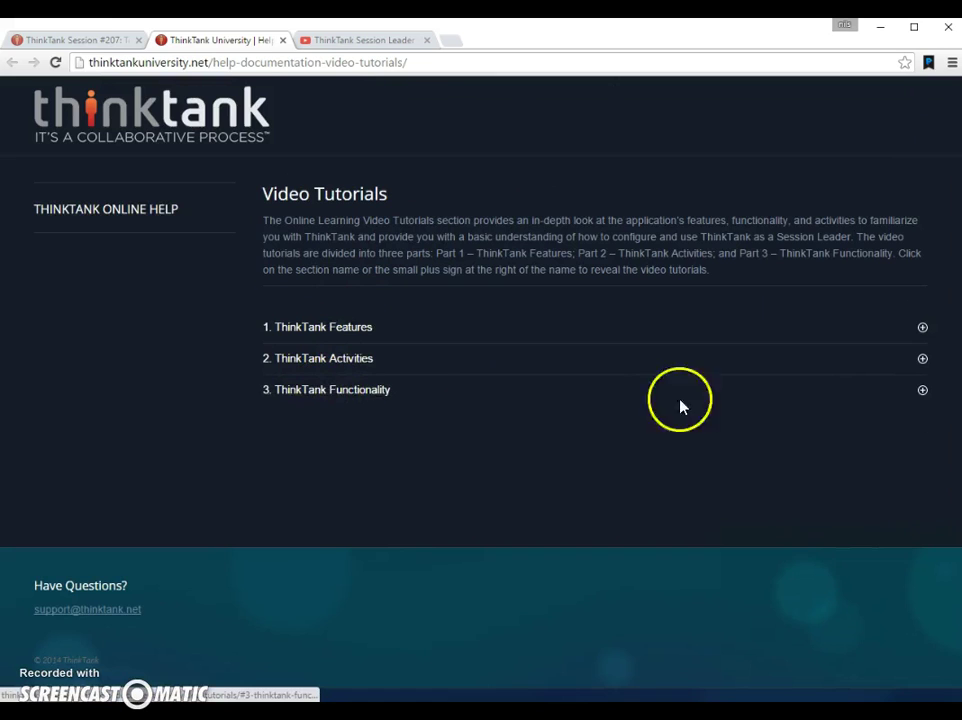
Step: Look through the tutorials under ThinkTank Functionality, collapse the section, and return to the ThinkTank Session #207 page
{"action": "left_click", "coordinate": [922, 390]}
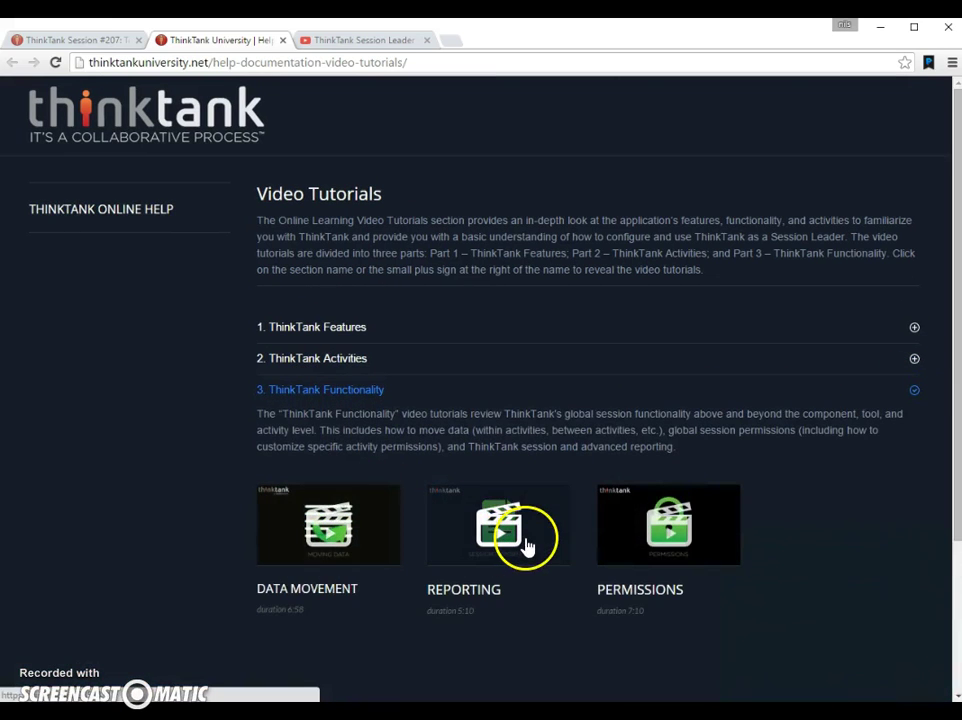
{"action": "left_click", "coordinate": [915, 392]}
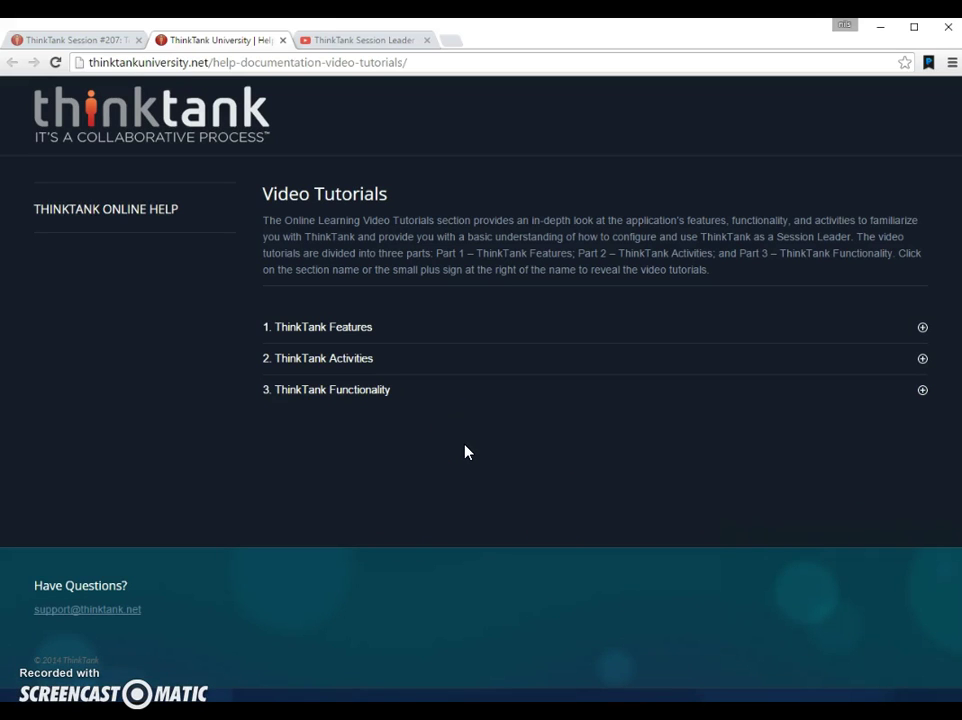
{"action": "left_click_drag", "start_coordinate": [464, 442], "coordinate": [435, 440]}
{"action": "left_click", "coordinate": [432, 414]}
{"action": "left_click", "coordinate": [70, 41]}
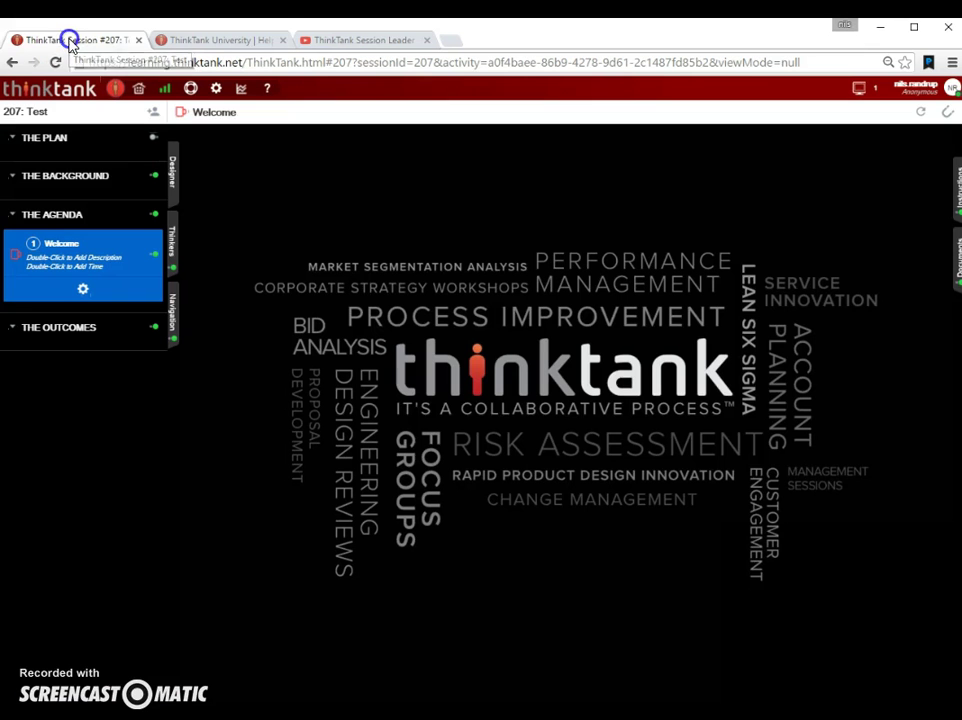
Step: Open the Designer and add a Custom Crowdsource activity to The Agenda after the Welcome activity
{"action": "left_click", "coordinate": [174, 190]}
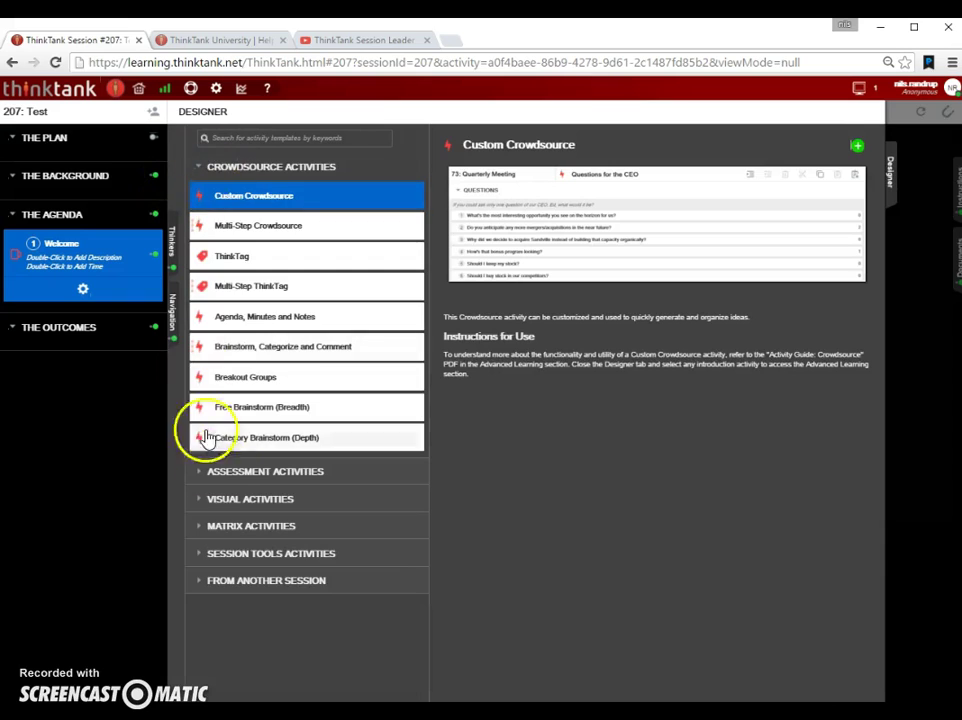
{"action": "left_click", "coordinate": [200, 166]}
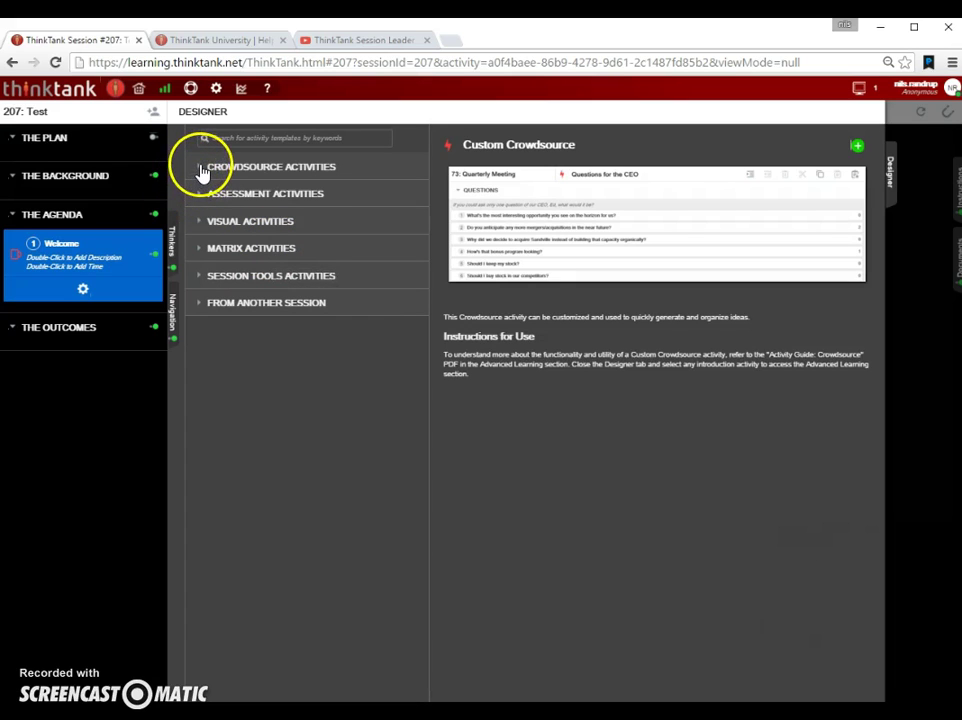
{"action": "left_click", "coordinate": [198, 168]}
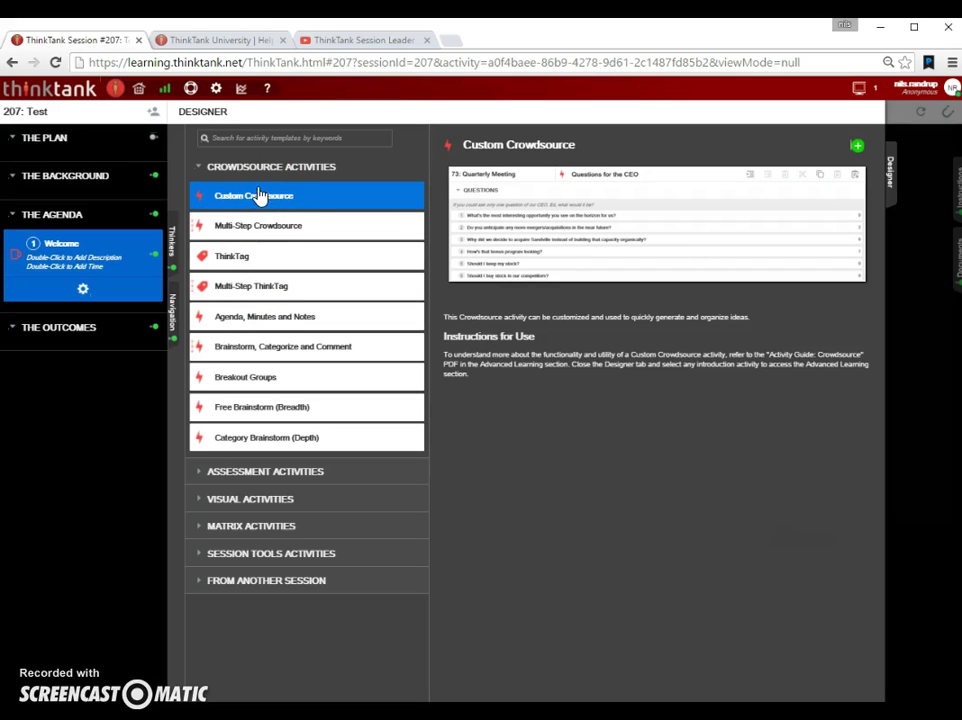
{"action": "left_click", "coordinate": [255, 198]}
{"action": "left_click", "coordinate": [259, 199]}
{"action": "left_click", "coordinate": [121, 299]}
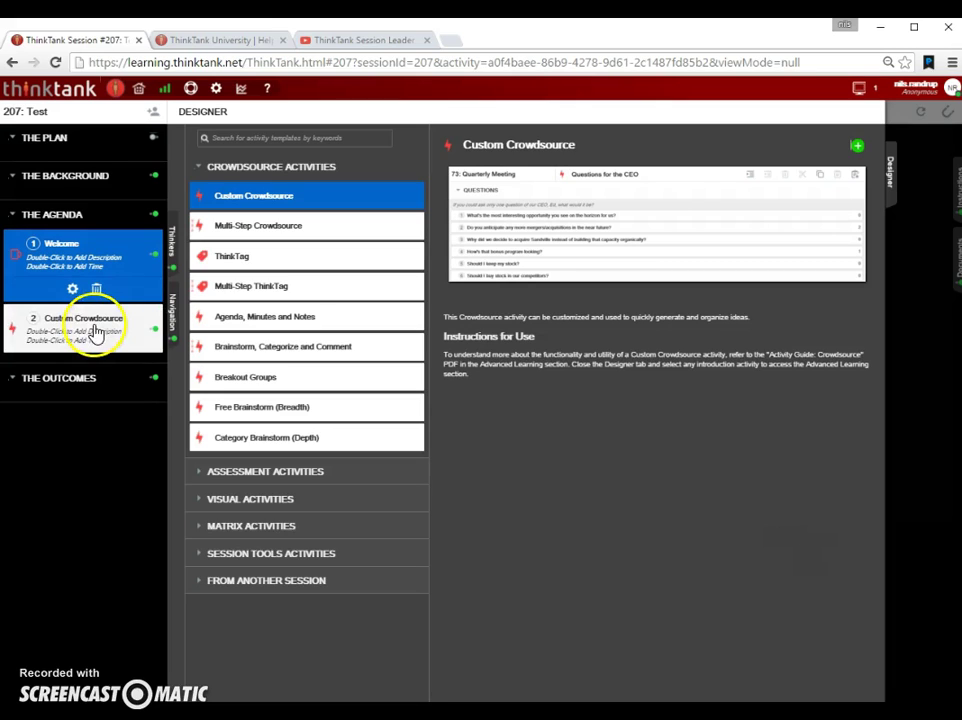
Step: Review the Agenda, Minutes and Notes template among the Crowdsource Activities, collapse the category, and close the Designer
{"action": "left_click", "coordinate": [201, 167]}
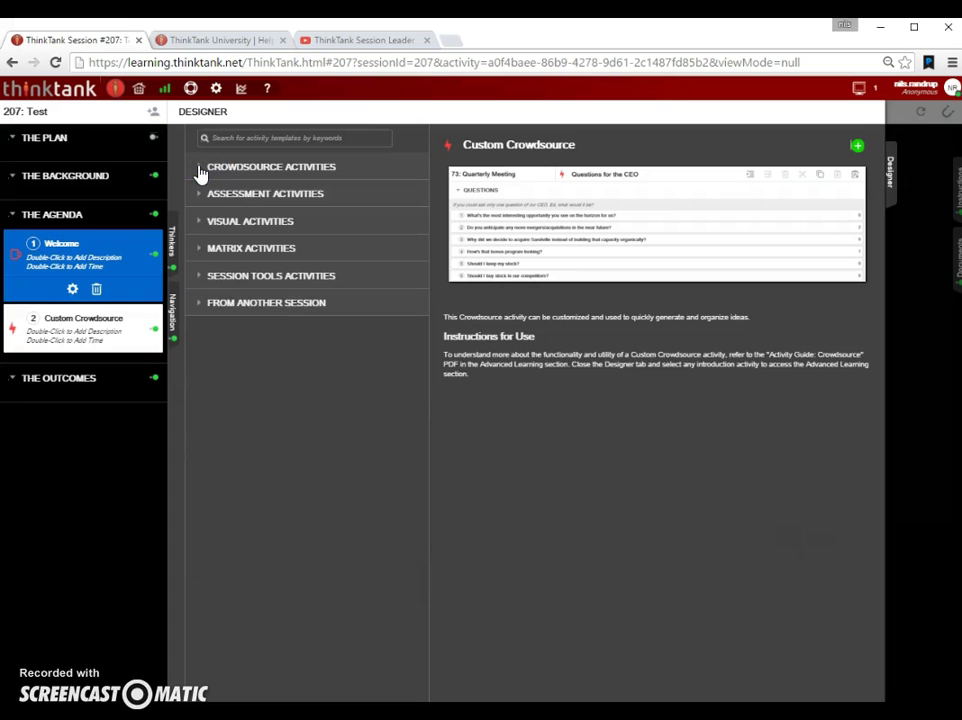
{"action": "left_click", "coordinate": [200, 168]}
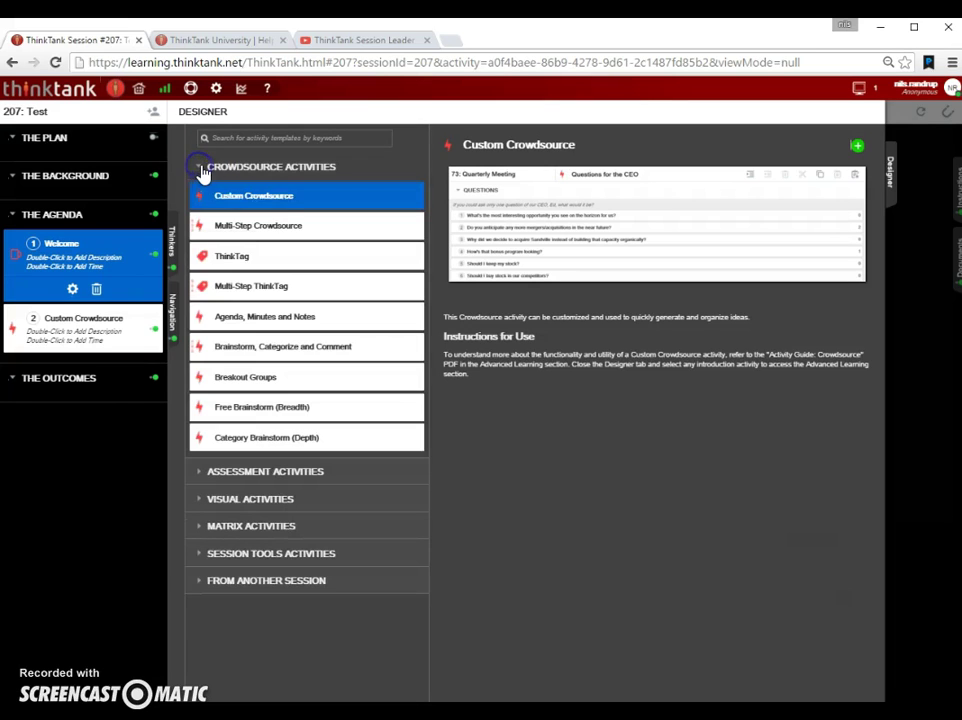
{"action": "left_click", "coordinate": [262, 320]}
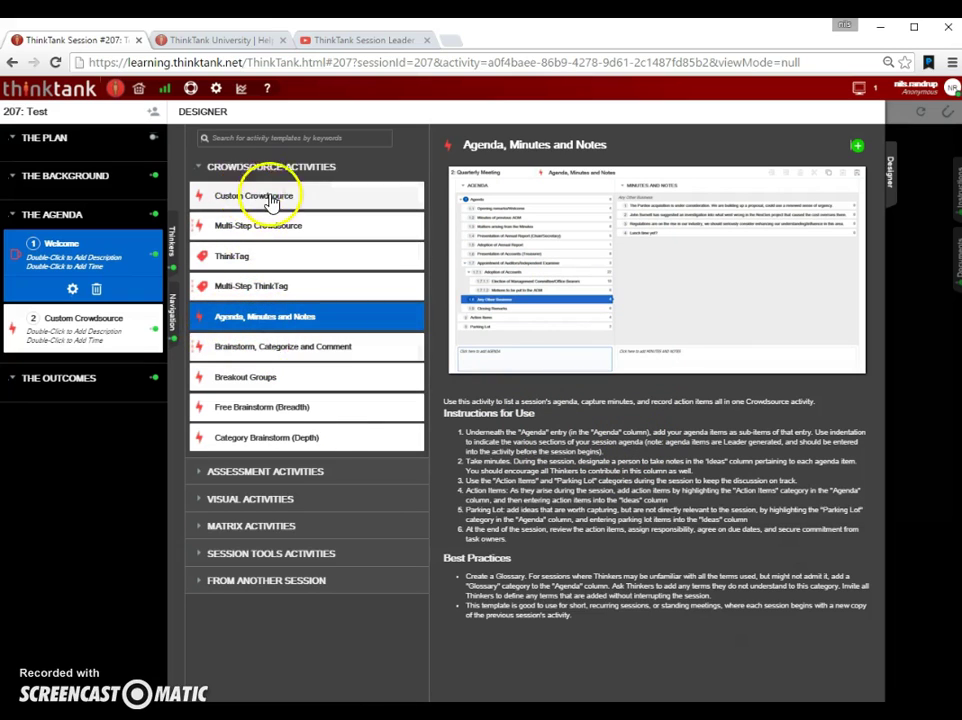
{"action": "left_click", "coordinate": [200, 168]}
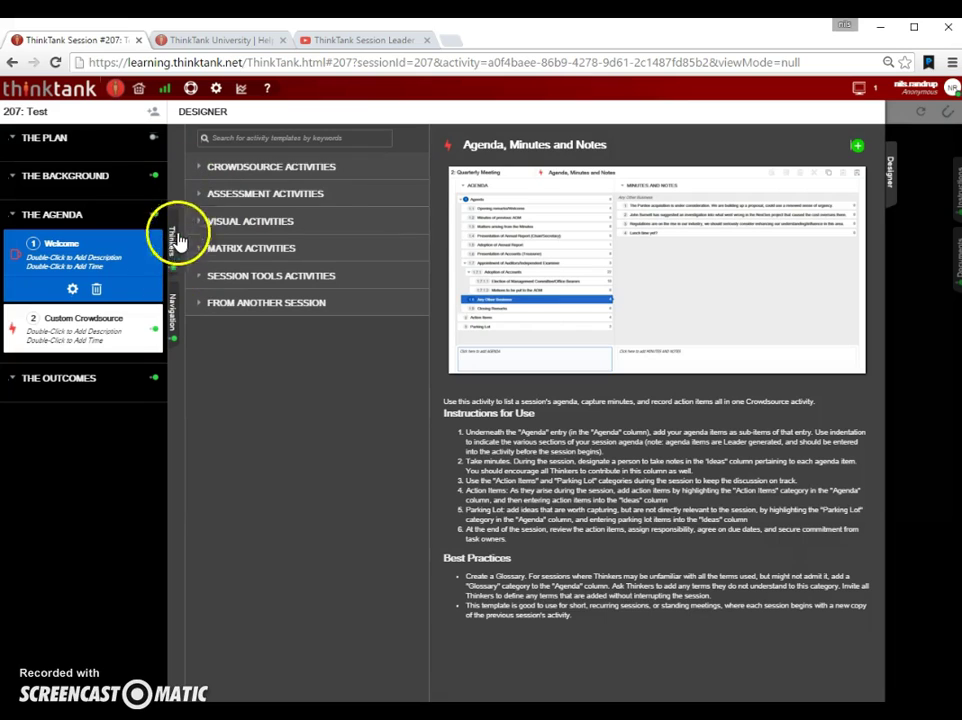
{"action": "left_click", "coordinate": [889, 178]}
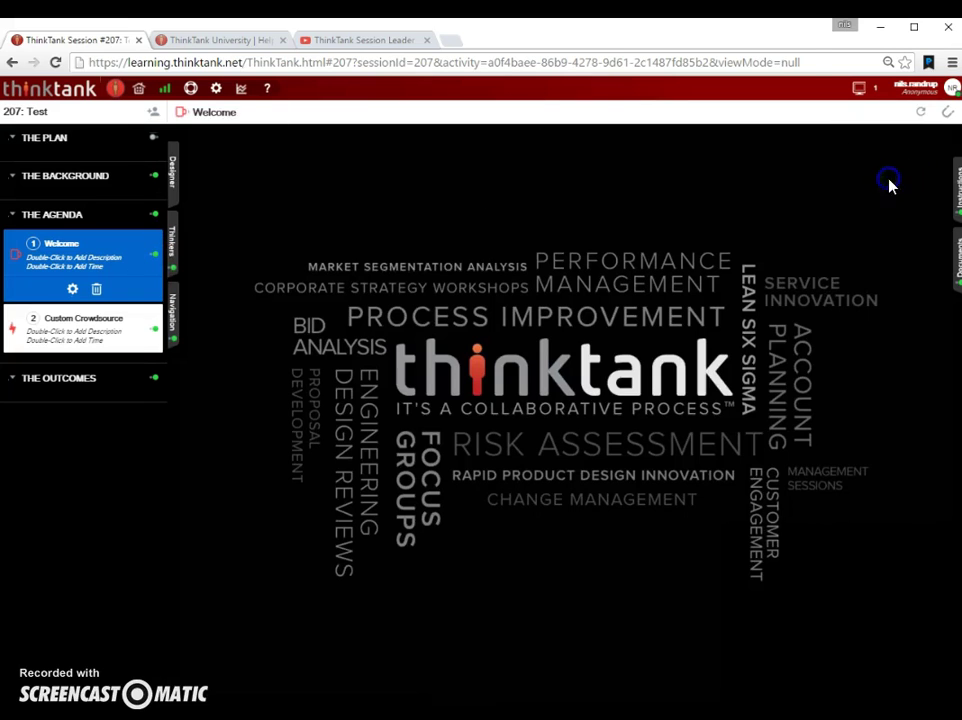
Step: Open the Thinkers list, try assigning the listed leader to the Welcome activity, and hide both Thinkers and Navigation
{"action": "left_click", "coordinate": [173, 245]}
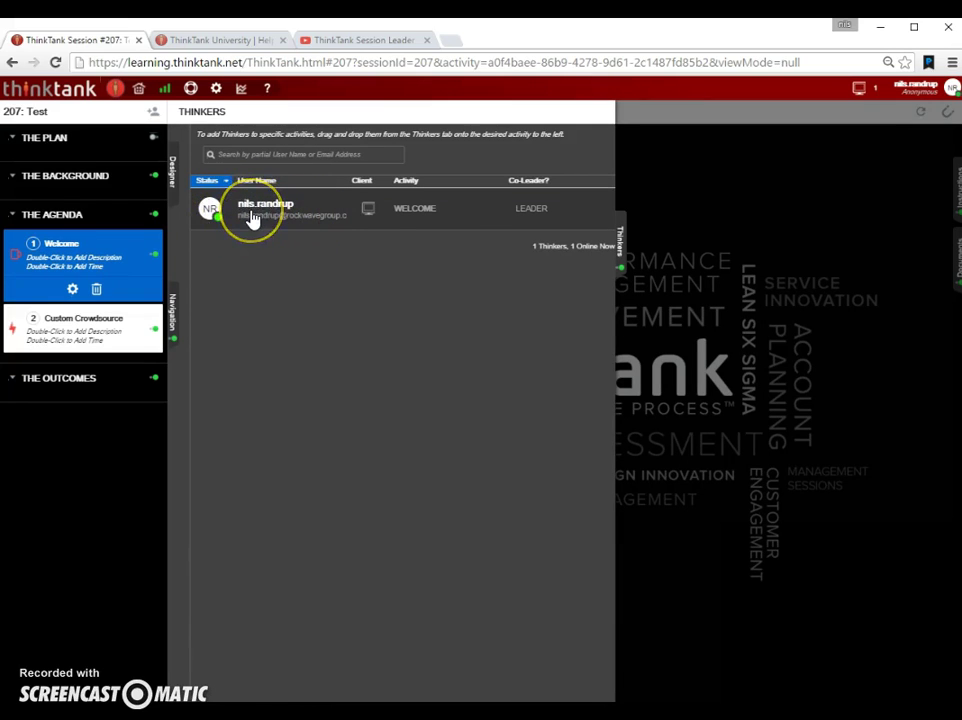
{"action": "left_click", "coordinate": [404, 222]}
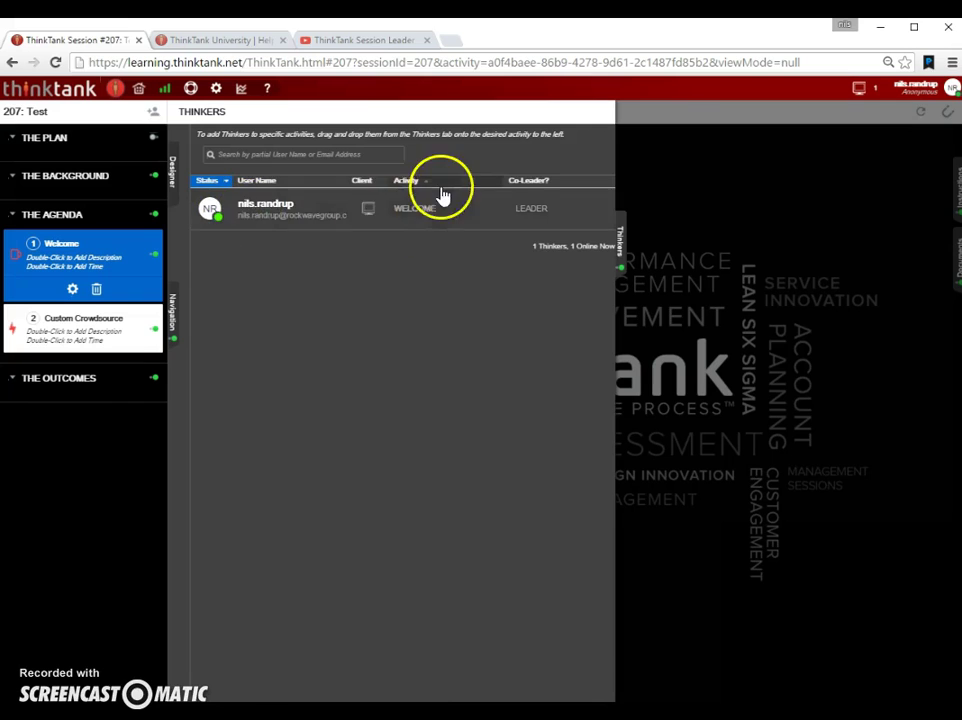
{"action": "left_click_drag", "start_coordinate": [426, 222], "coordinate": [60, 243]}
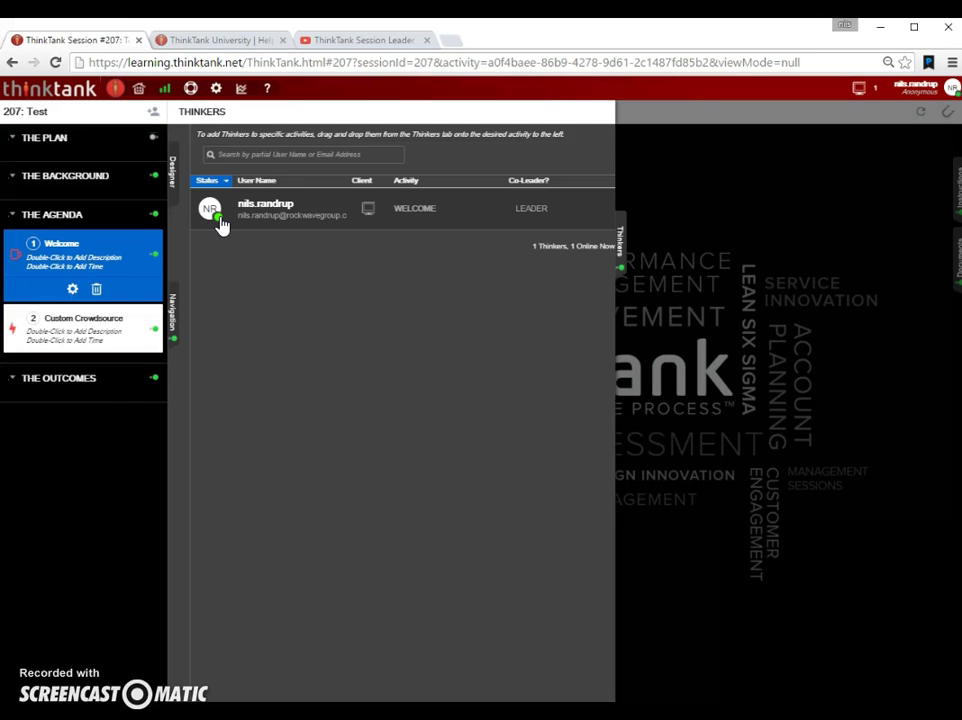
{"action": "left_click", "coordinate": [620, 243]}
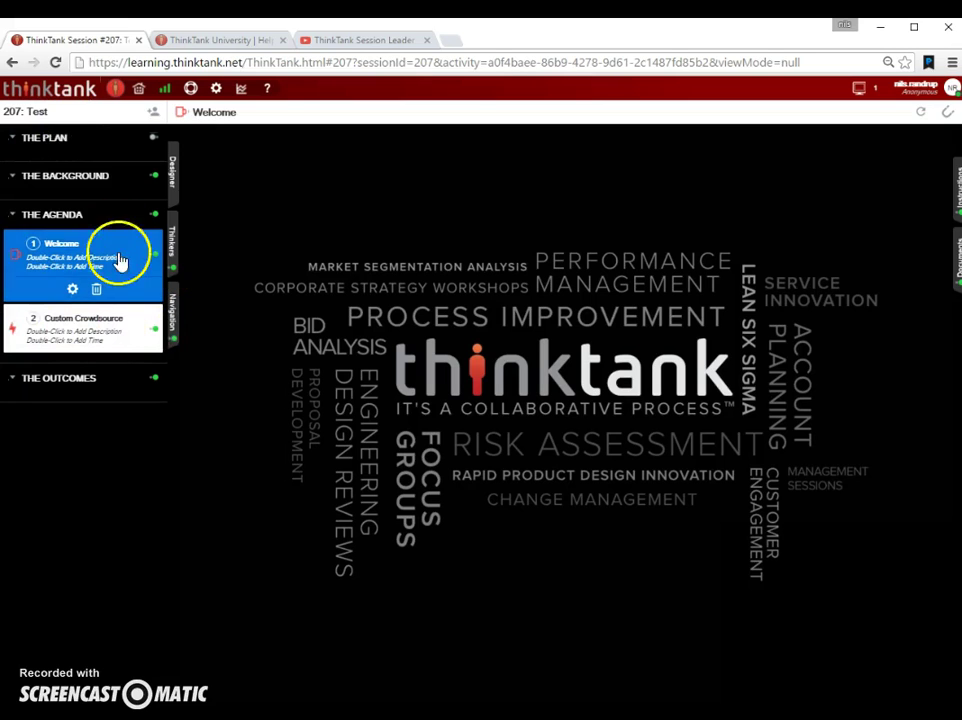
{"action": "left_click", "coordinate": [174, 314]}
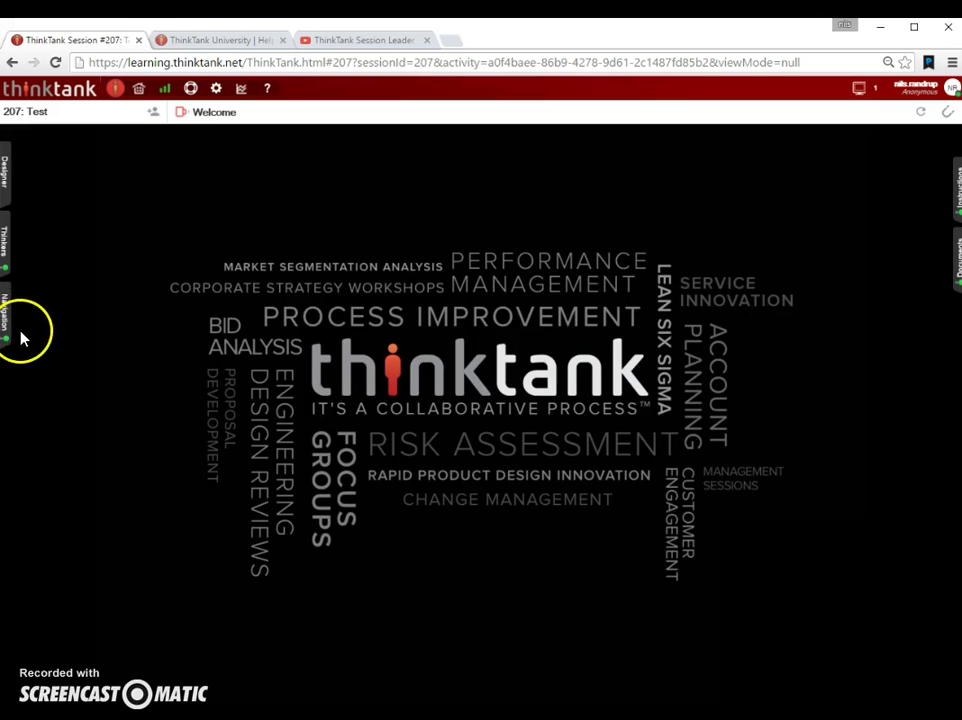
Step: Add the text "Hi and welcome" to the Welcome activity's Thinker instructions and save it
{"action": "left_click", "coordinate": [957, 197]}
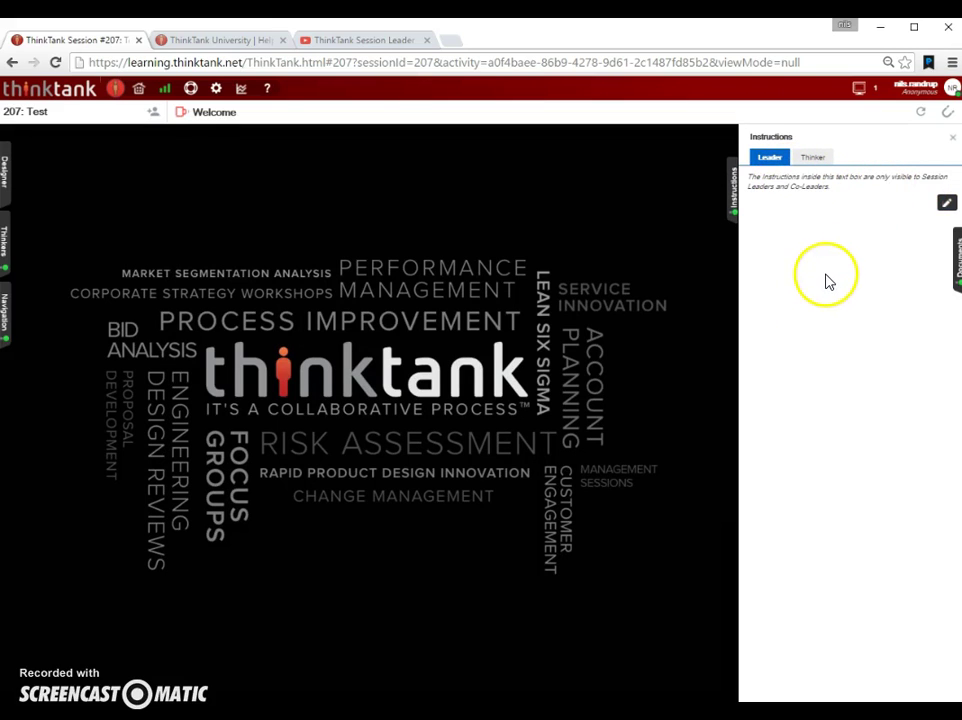
{"action": "left_click", "coordinate": [815, 158]}
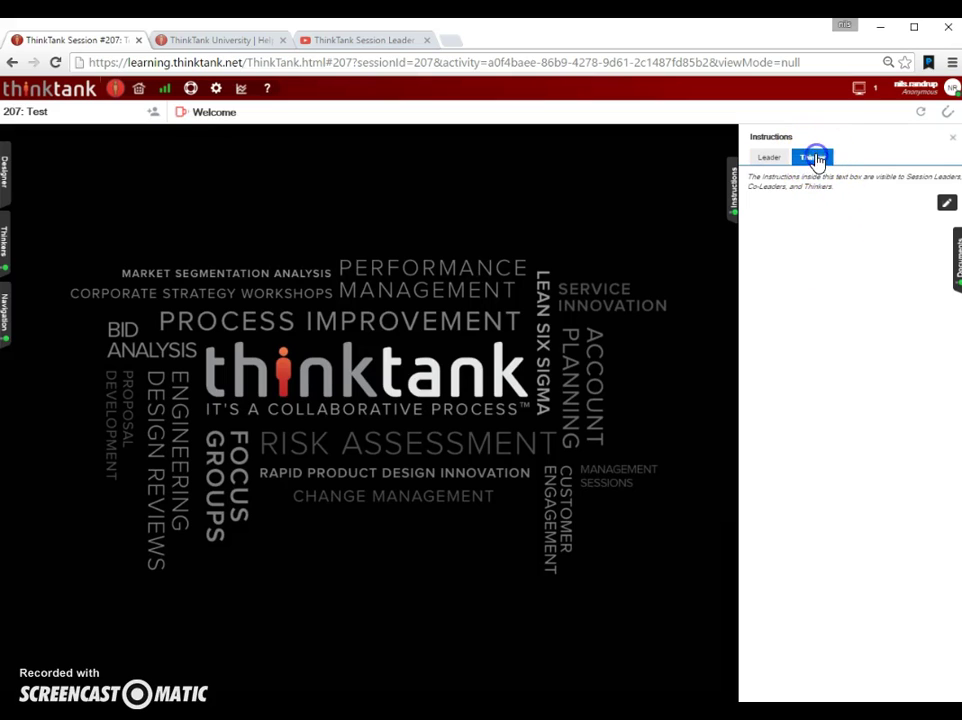
{"action": "left_click", "coordinate": [944, 210]}
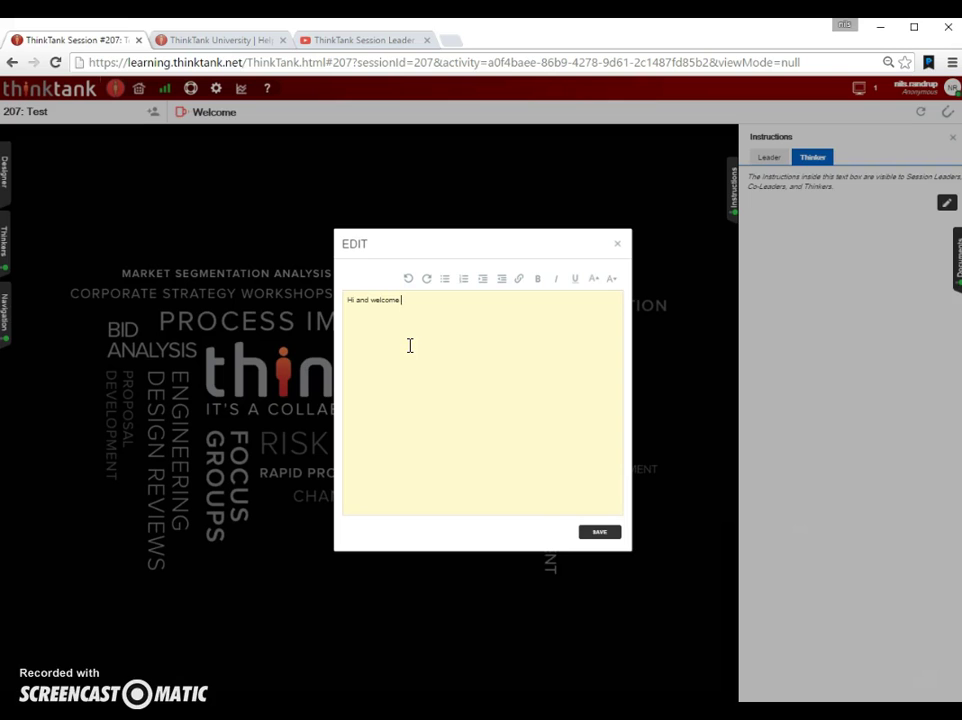
{"action": "left_click", "coordinate": [600, 533]}
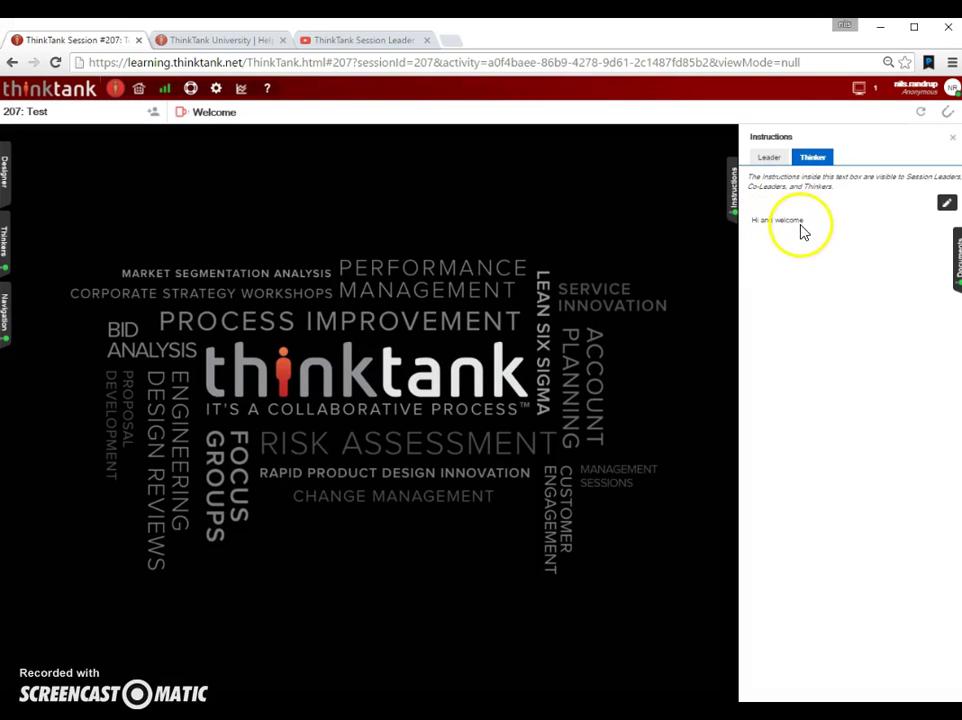
Step: View the Leader instructions for the Welcome activity and close the Instructions without adding text
{"action": "left_click", "coordinate": [769, 158]}
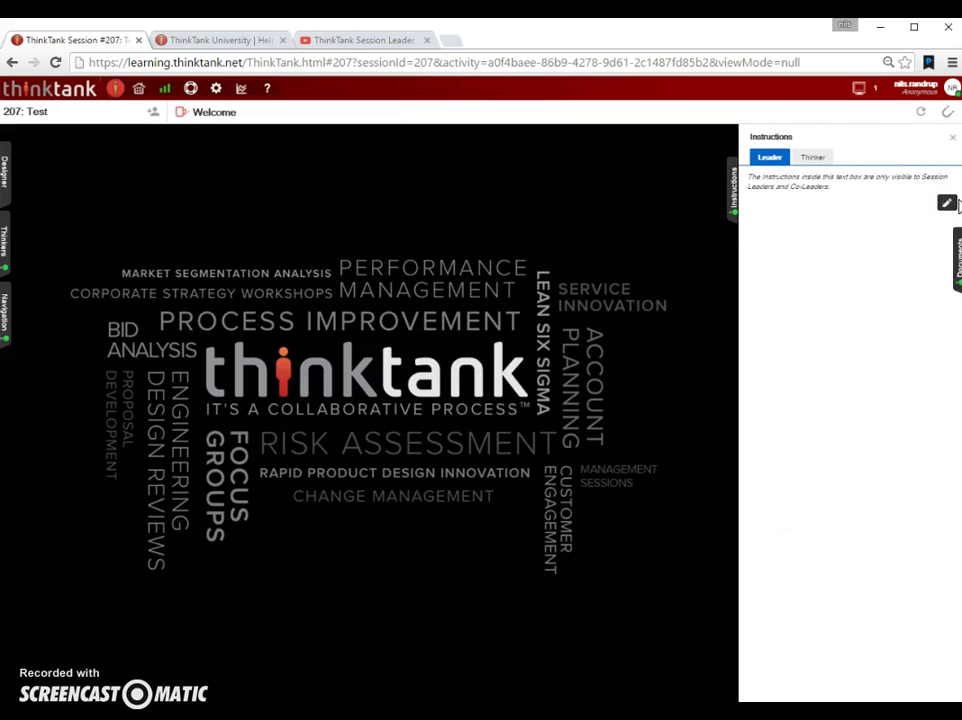
{"action": "left_click", "coordinate": [947, 207]}
{"action": "left_click", "coordinate": [734, 197]}
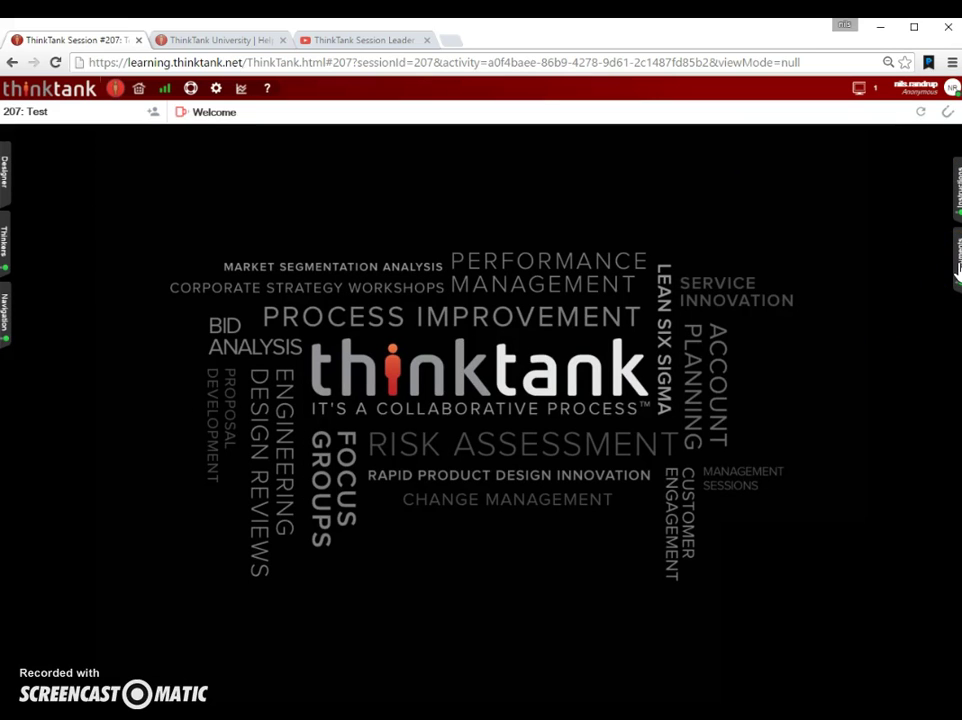
Step: Upload the presentation Gone.pptx from the computer's Documents folder to the session's Documents
{"action": "left_click", "coordinate": [957, 265]}
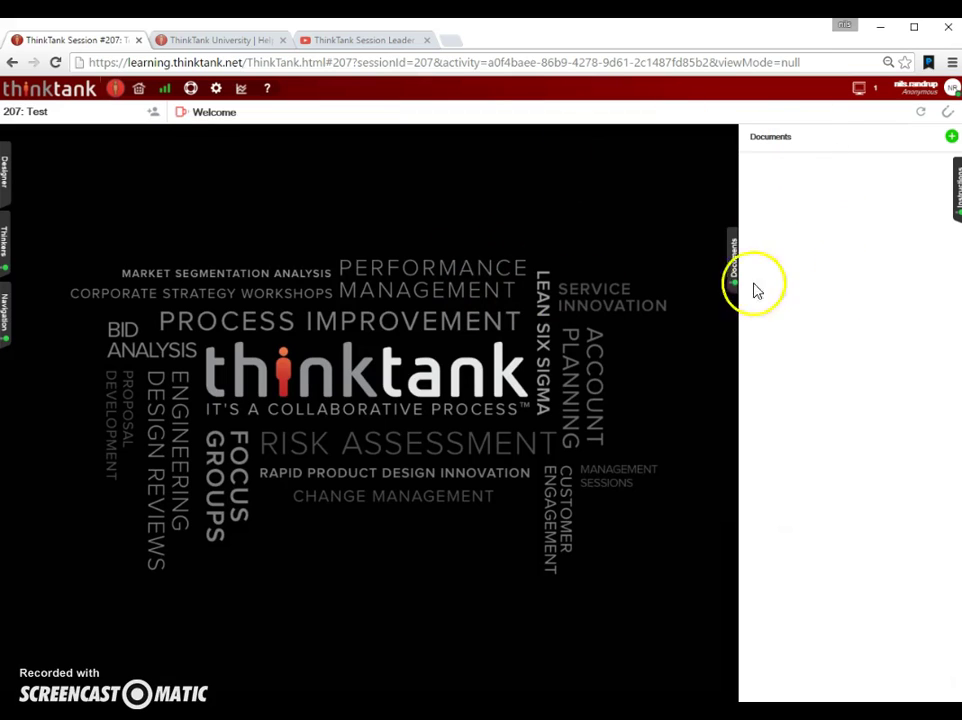
{"action": "left_click", "coordinate": [952, 138]}
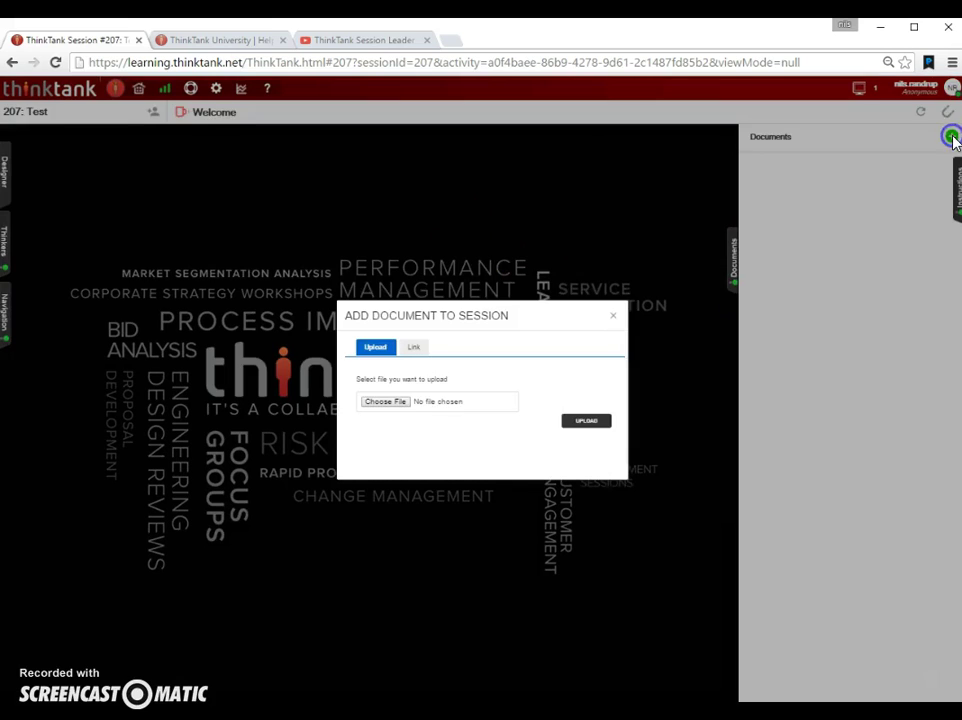
{"action": "left_click", "coordinate": [389, 404]}
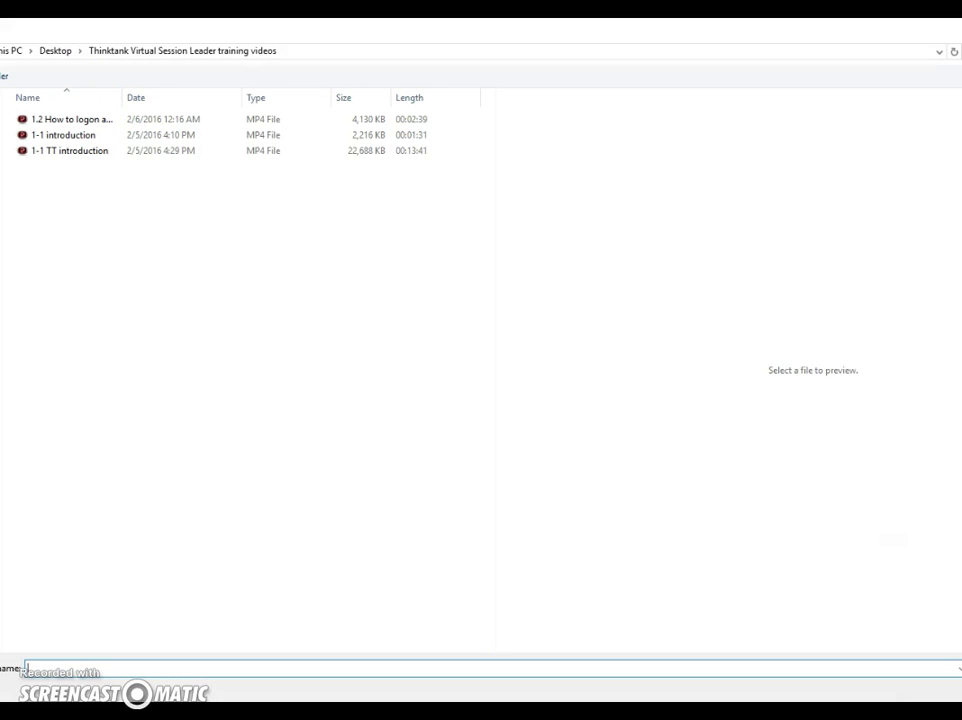
{"action": "left_click", "coordinate": [3, 230]}
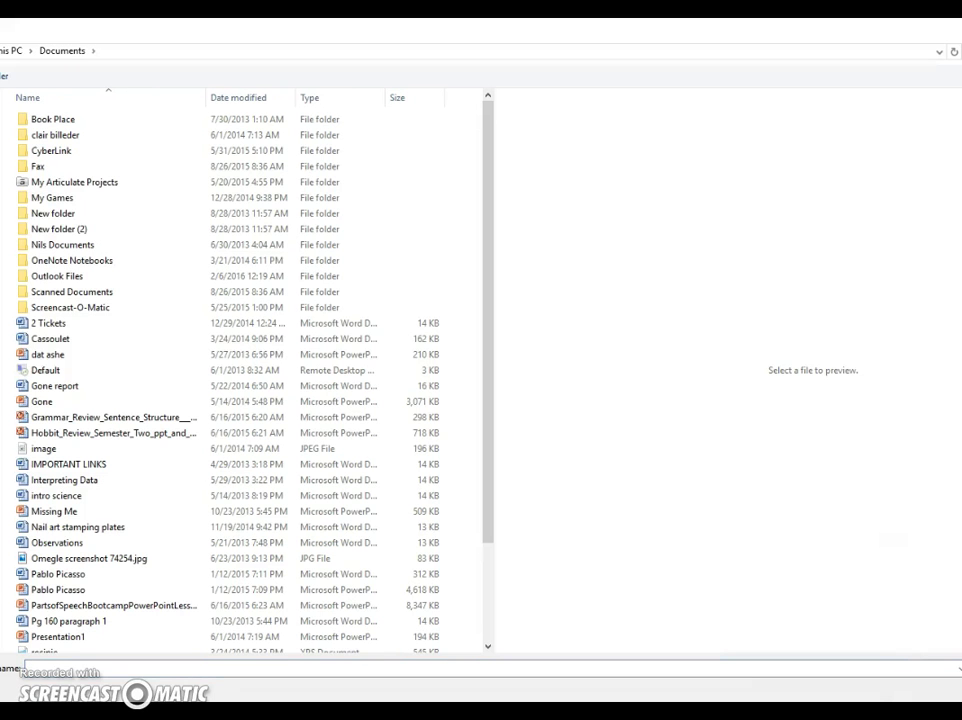
{"action": "left_click", "coordinate": [50, 405]}
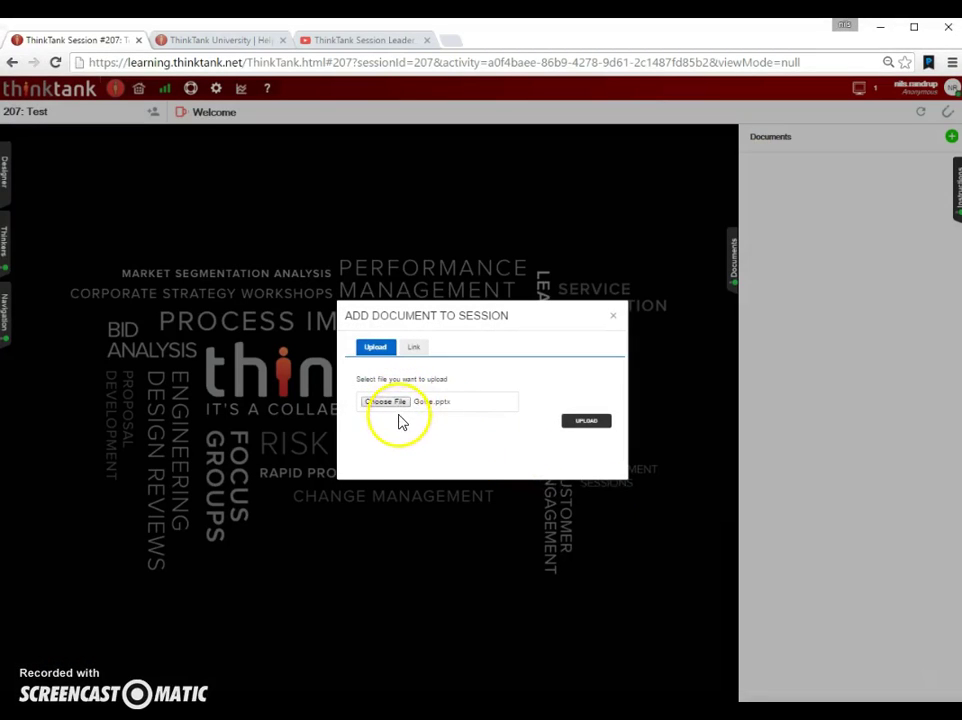
{"action": "left_click", "coordinate": [592, 425]}
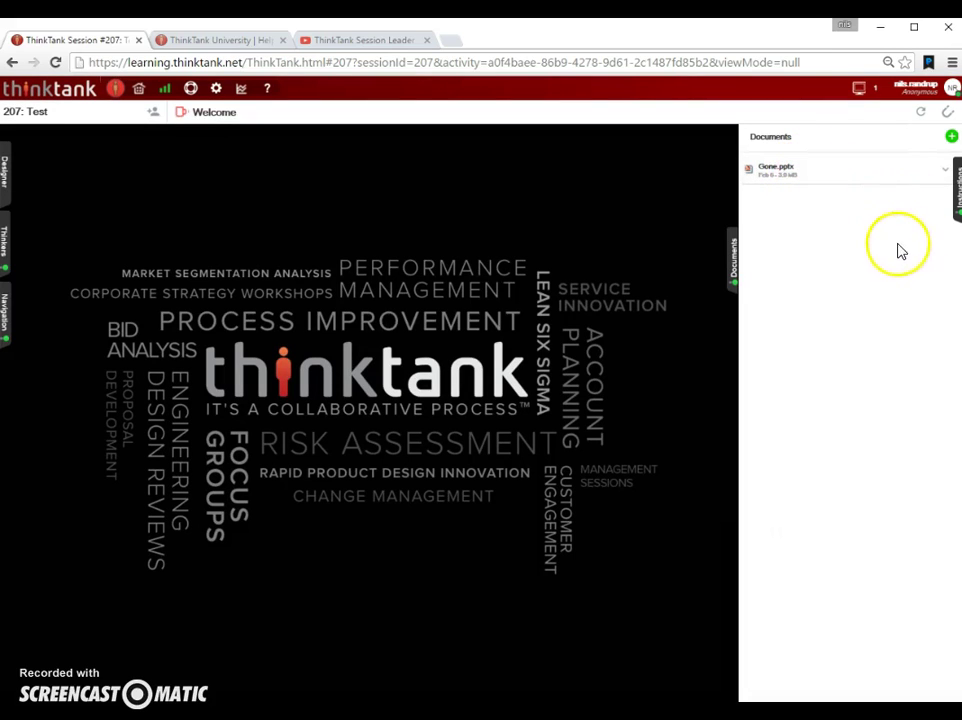
Step: Review the file options for Gone.pptx, download the file from the session, and close the Documents
{"action": "left_click", "coordinate": [944, 176]}
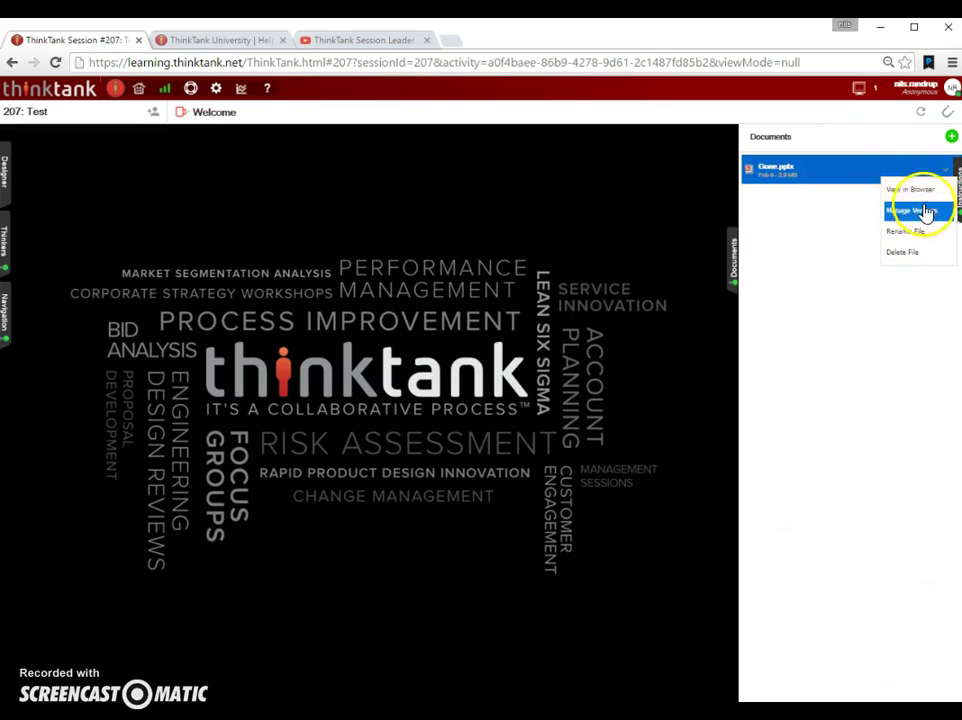
{"action": "left_click", "coordinate": [827, 283]}
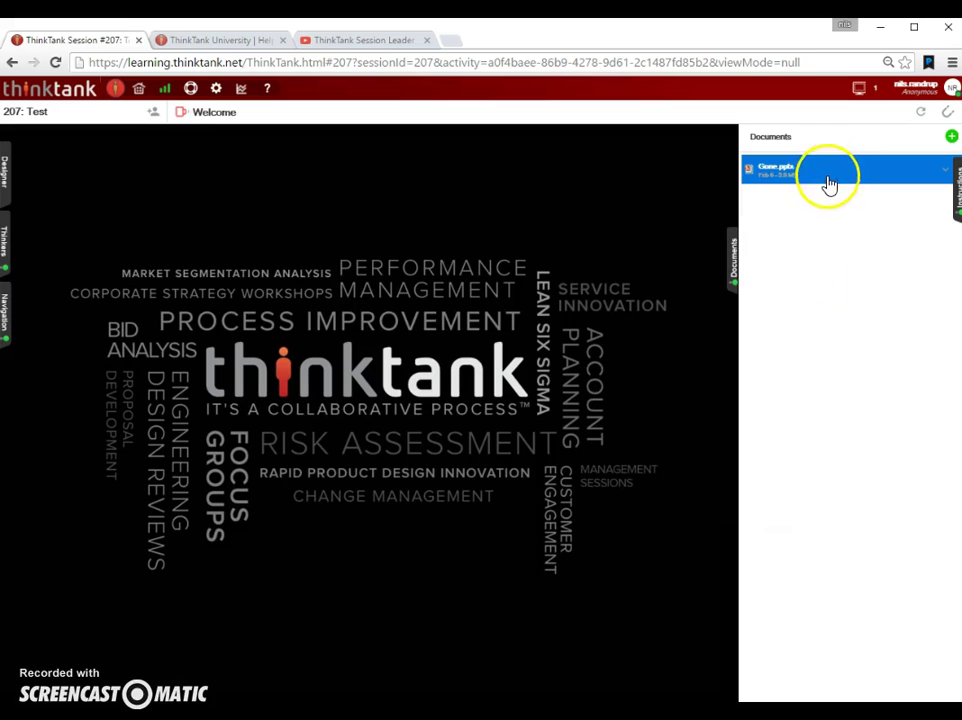
{"action": "left_click", "coordinate": [815, 175]}
{"action": "left_click", "coordinate": [815, 176]}
{"action": "left_click", "coordinate": [715, 277]}
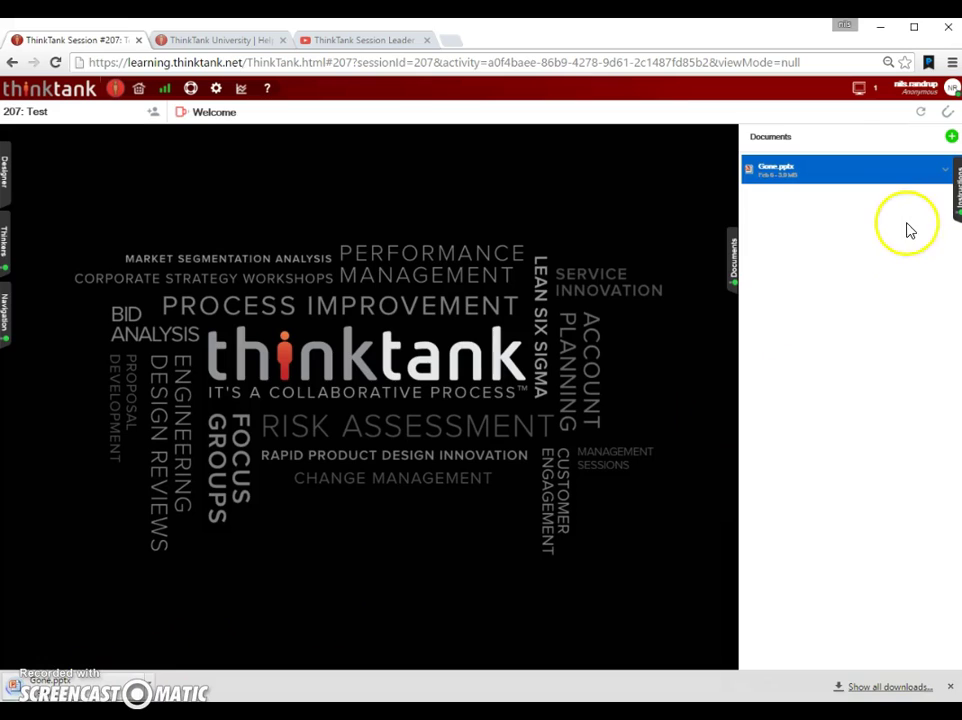
{"action": "left_click", "coordinate": [734, 260]}
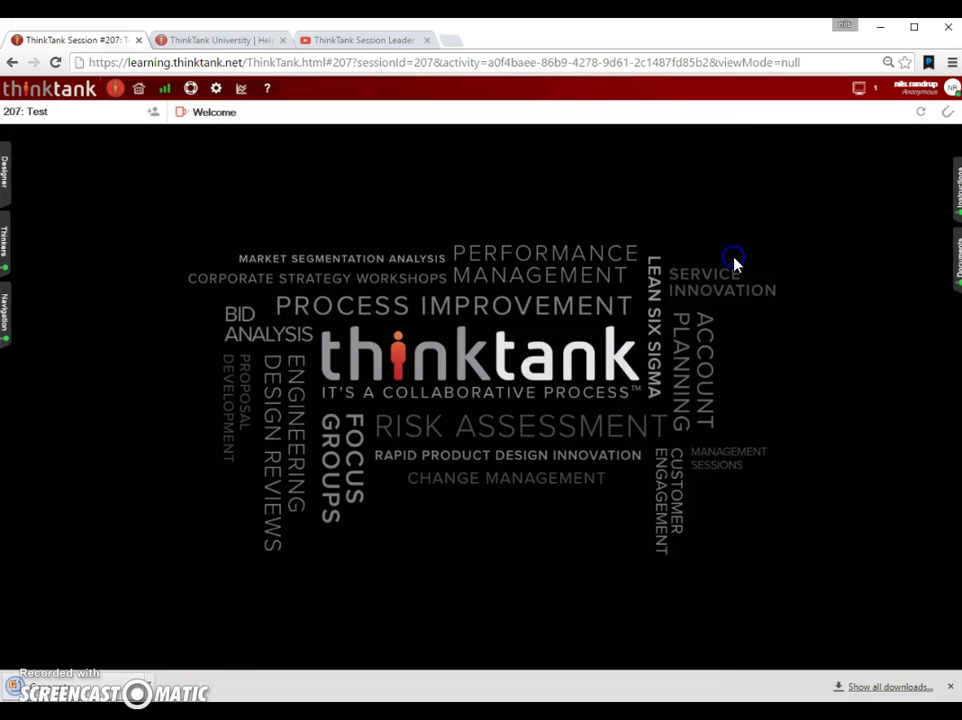
Step: Switch off the green indicators for Thinkers, Navigation, Instructions and Documents
{"action": "left_click", "coordinate": [11, 267]}
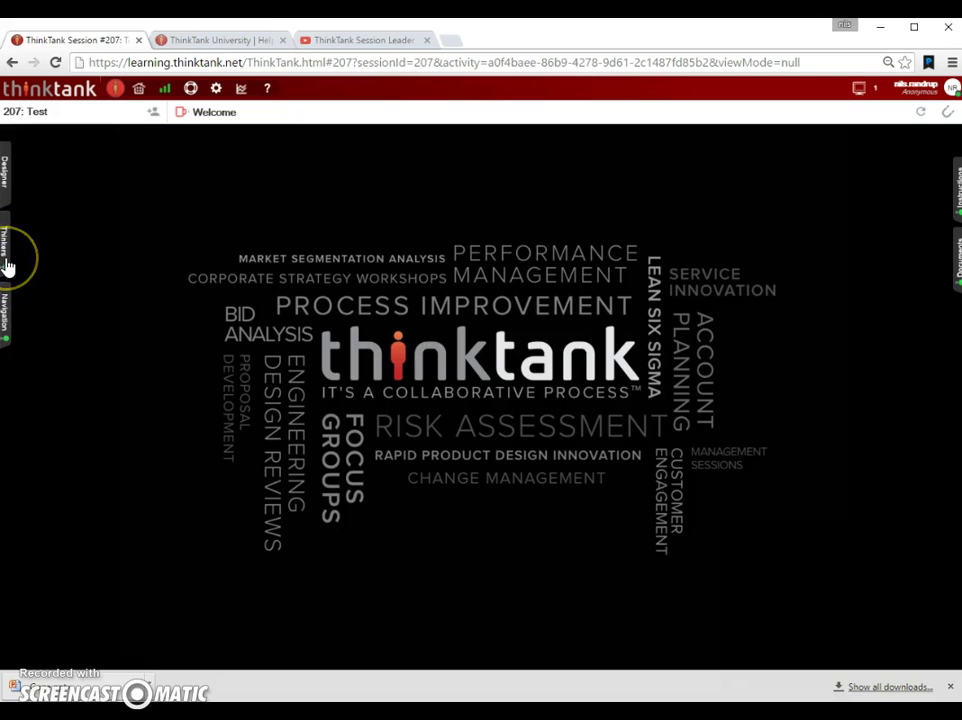
{"action": "left_click", "coordinate": [8, 293]}
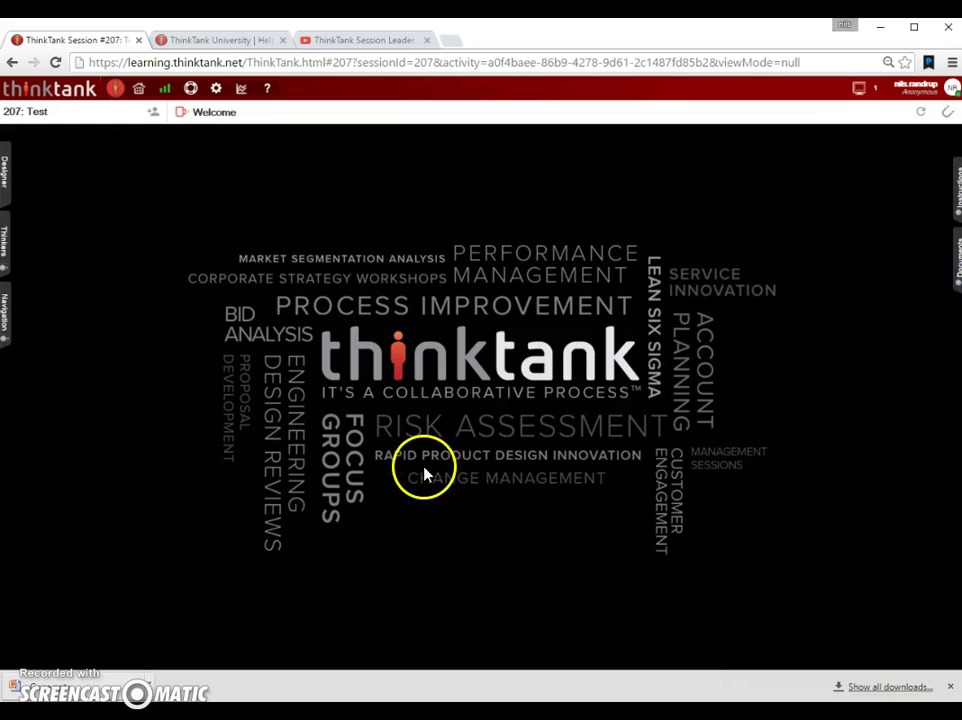
Step: Open the online help from the session's fly-out menu and follow its link to the ThinkTank Online Video Tutorials
{"action": "left_click", "coordinate": [67, 297]}
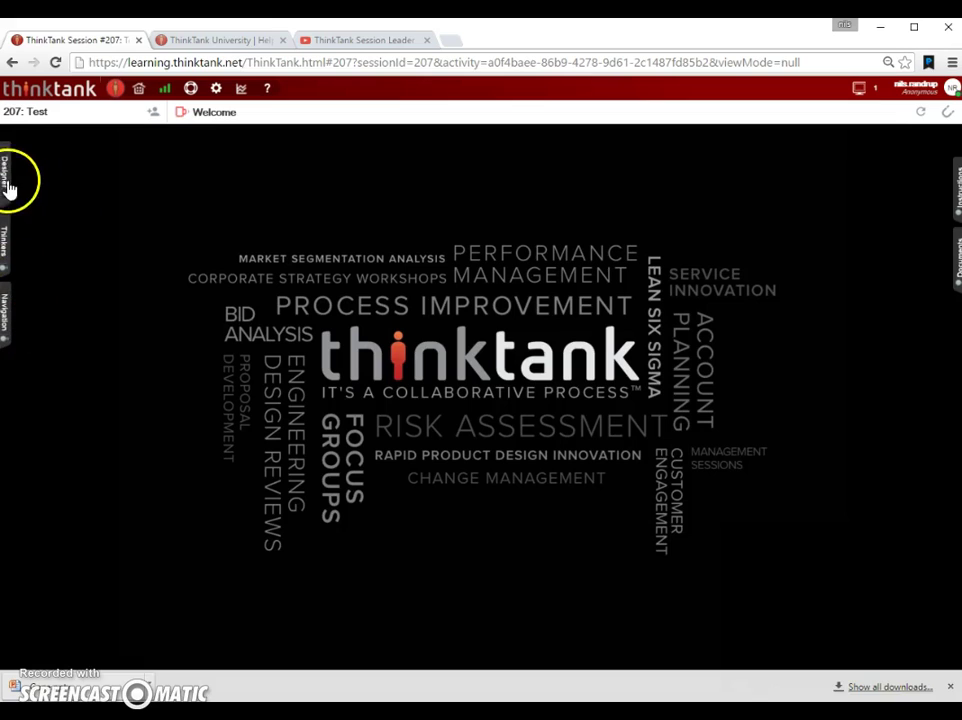
{"action": "left_click", "coordinate": [115, 88]}
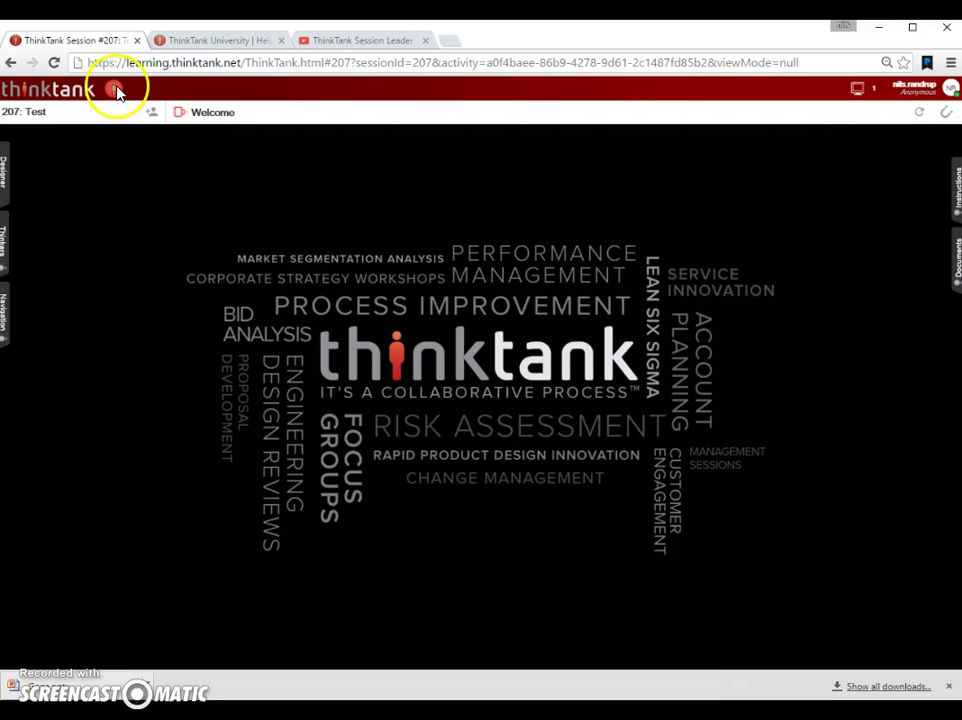
{"action": "left_click", "coordinate": [115, 91]}
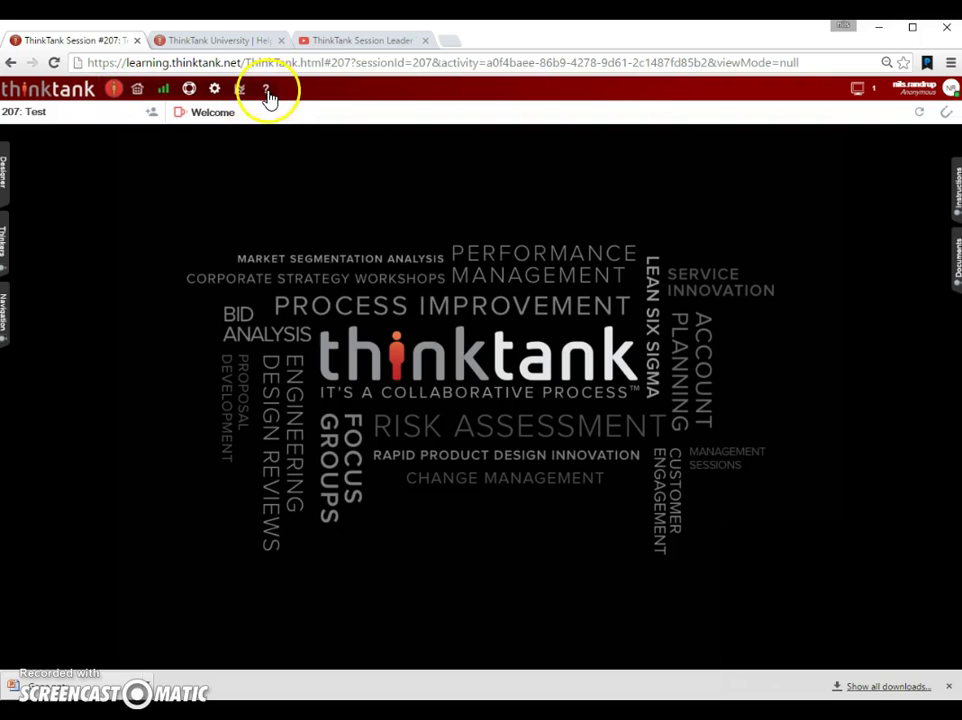
{"action": "left_click", "coordinate": [268, 95]}
{"action": "scroll", "coordinate": [384, 370], "scroll_direction": "down", "scroll_amount": 3}
{"action": "scroll", "coordinate": [385, 373], "scroll_direction": "down", "scroll_amount": 2}
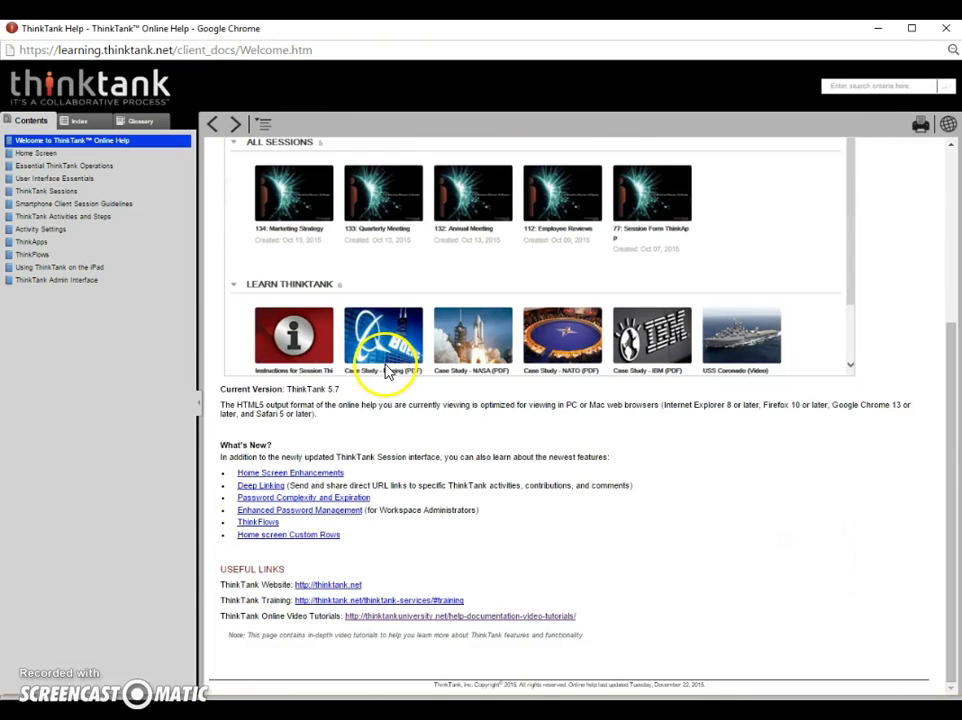
{"action": "left_click", "coordinate": [406, 617]}
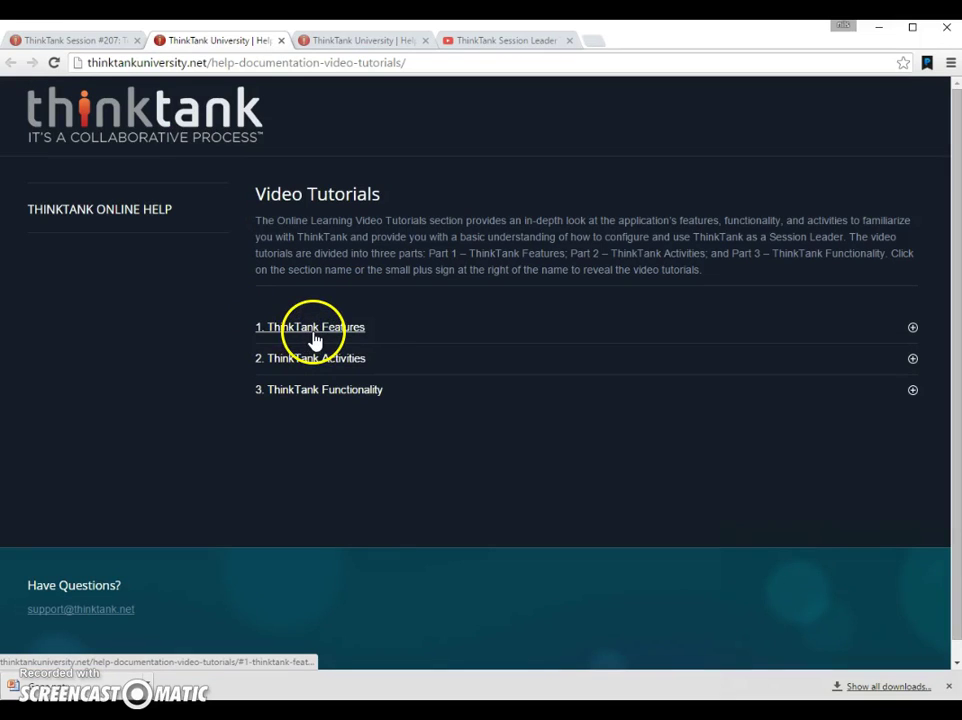
Step: Expand the ThinkTank Features tutorials, play the start of the Navigation Tab video, pause it and close the player
{"action": "left_click", "coordinate": [913, 328]}
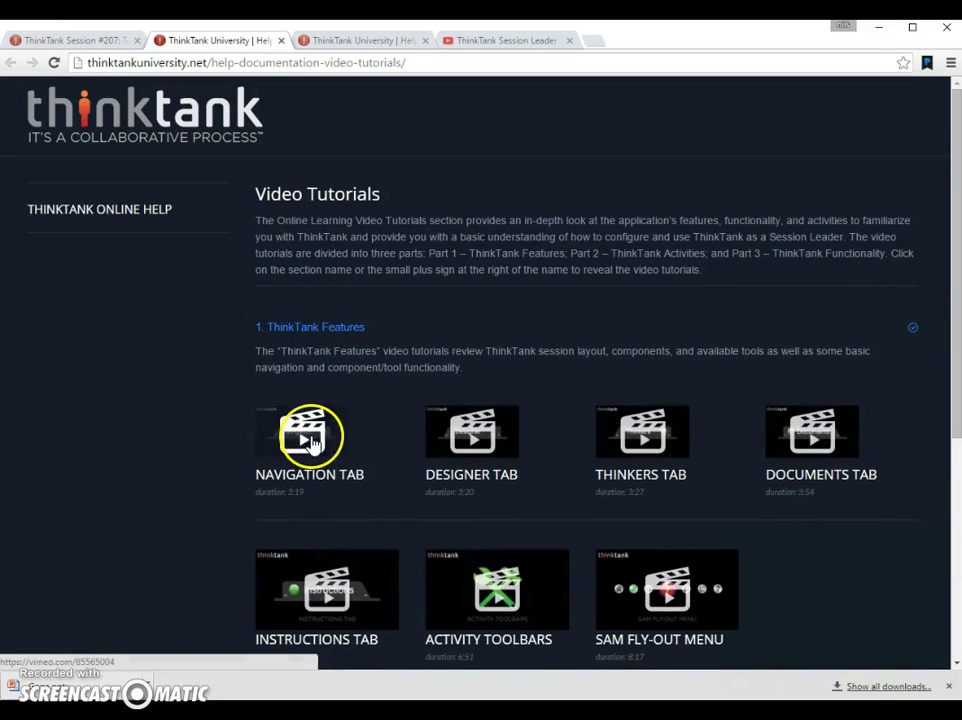
{"action": "left_click", "coordinate": [308, 443]}
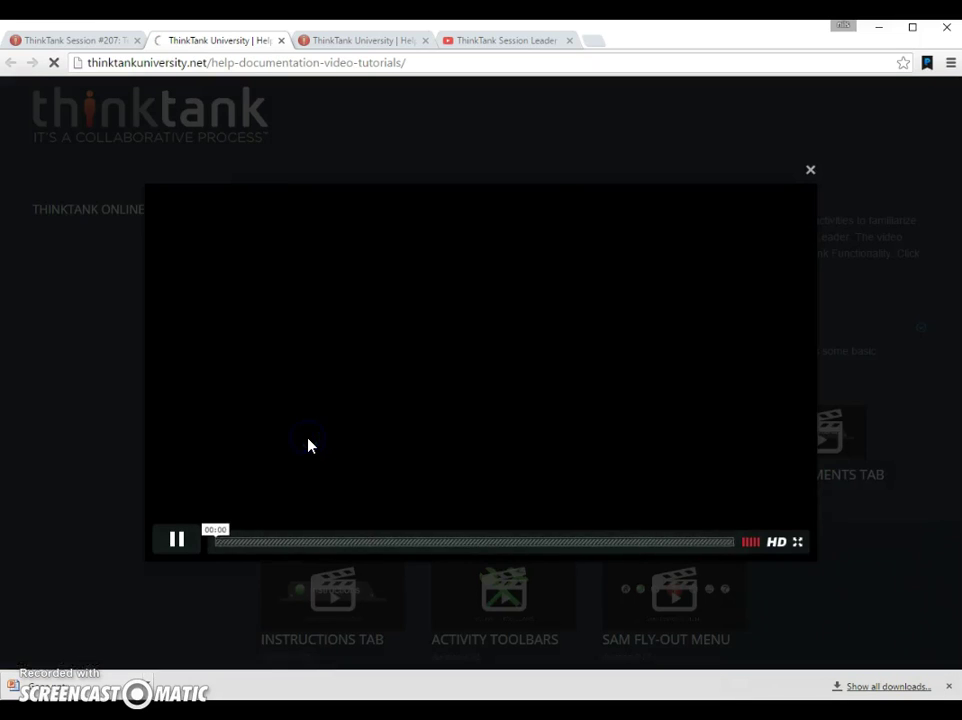
{"action": "left_click", "coordinate": [294, 447]}
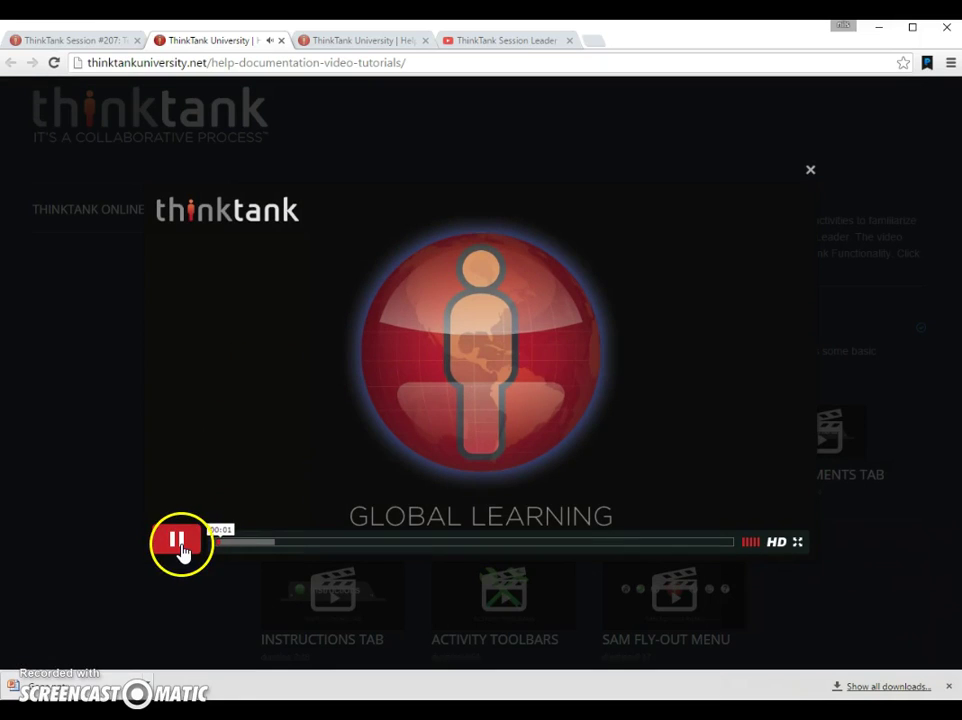
{"action": "left_click", "coordinate": [180, 548]}
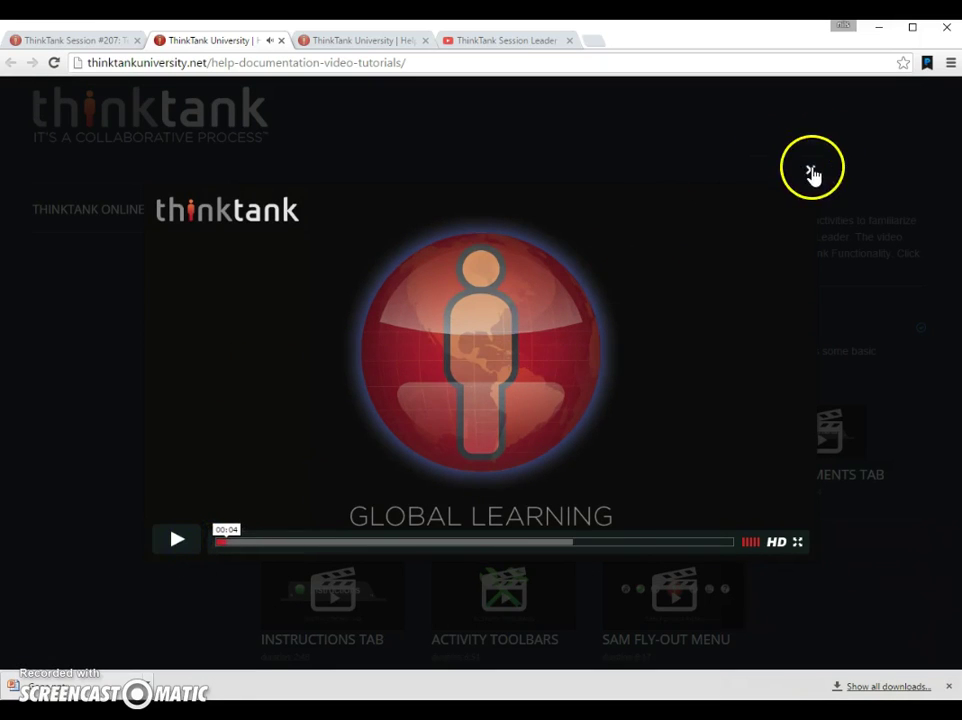
{"action": "left_click", "coordinate": [810, 170]}
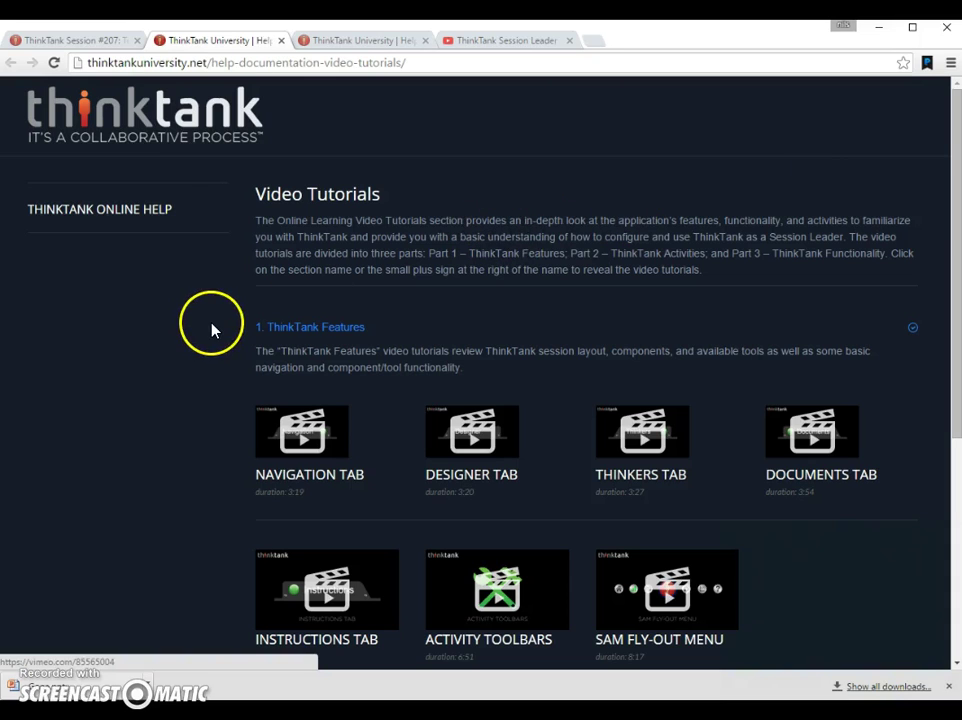